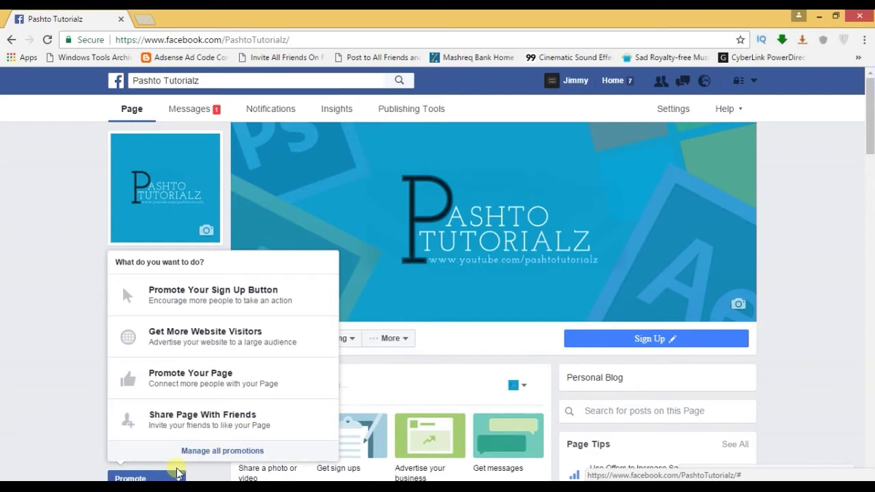
# - Dismiss the promotion popup and open the Facebook Page's Messages inbox
pyautogui.click(4, 277)
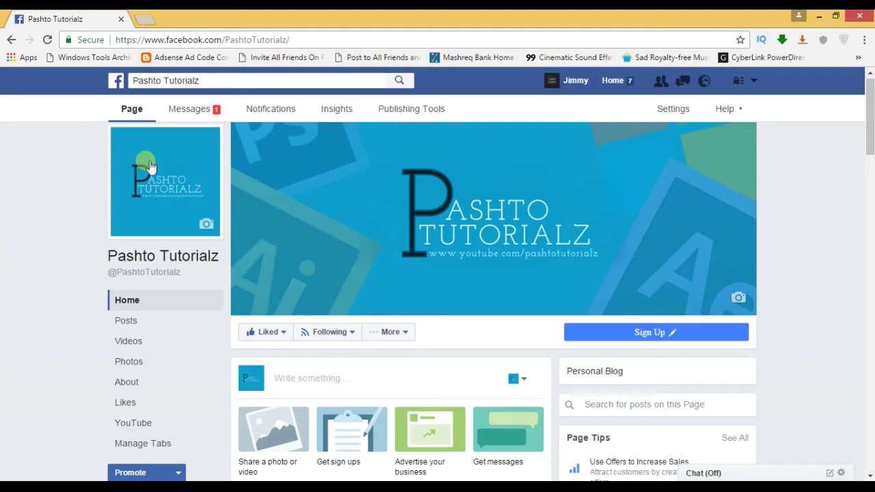
pyautogui.click(190, 110)
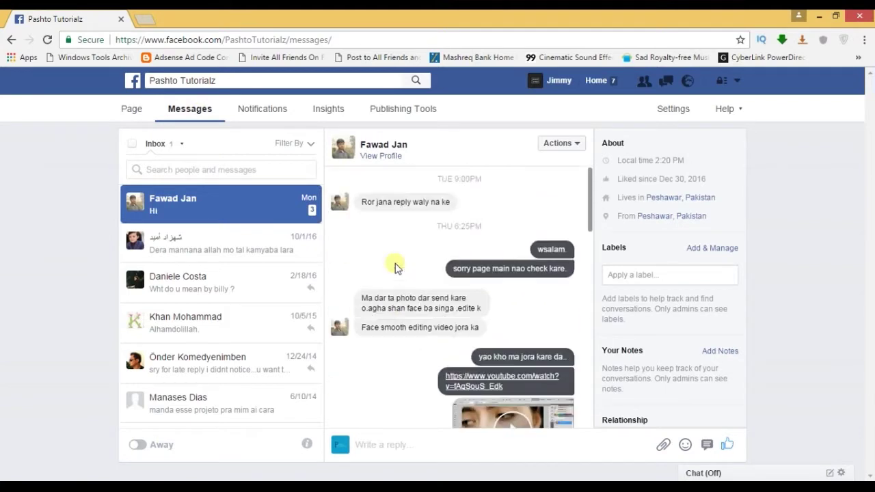
# - Scroll through the inbox conversation to find the blue-shirt portrait photo
pyautogui.scroll(-5, 395, 267)
pyautogui.scroll(-4, 395, 267)
pyautogui.scroll(4, 395, 267)
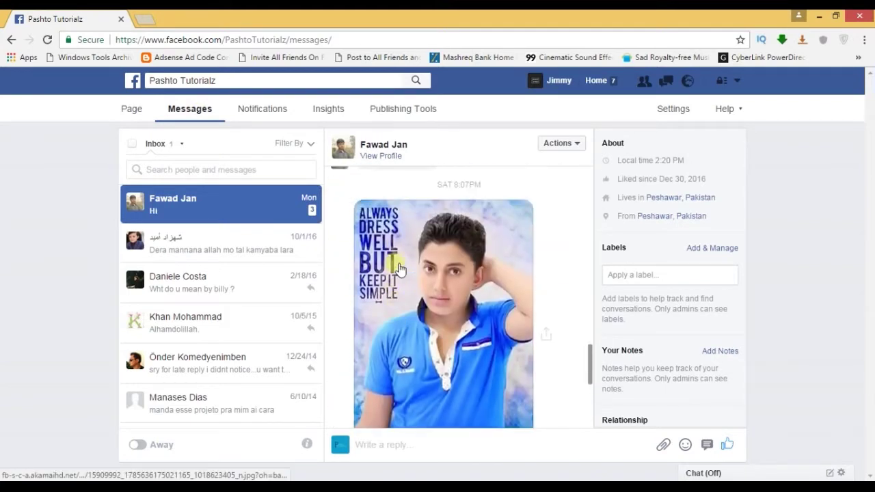
pyautogui.scroll(3, 395, 263)
pyautogui.scroll(3, 393, 261)
pyautogui.scroll(3, 400, 270)
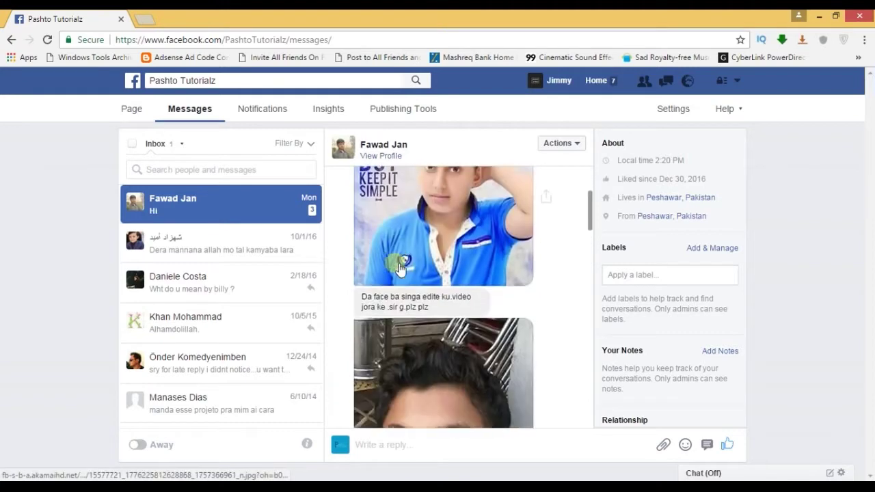
pyautogui.scroll(2, 447, 283)
pyautogui.scroll(-2, 448, 284)
pyautogui.scroll(-1, 454, 273)
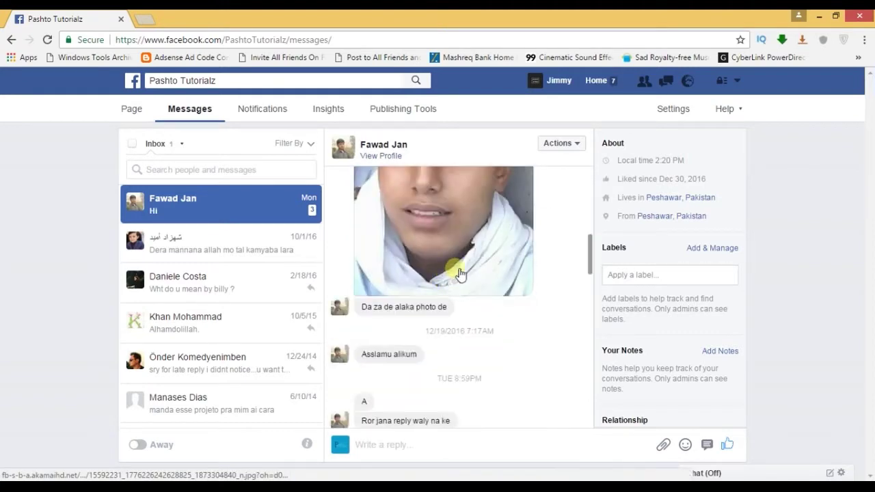
pyautogui.scroll(1, 431, 267)
pyautogui.scroll(3, 449, 292)
pyautogui.scroll(3, 450, 292)
# - View the portrait photo full-size, close the viewer, and bring up the 1face image options
pyautogui.click(457, 285)
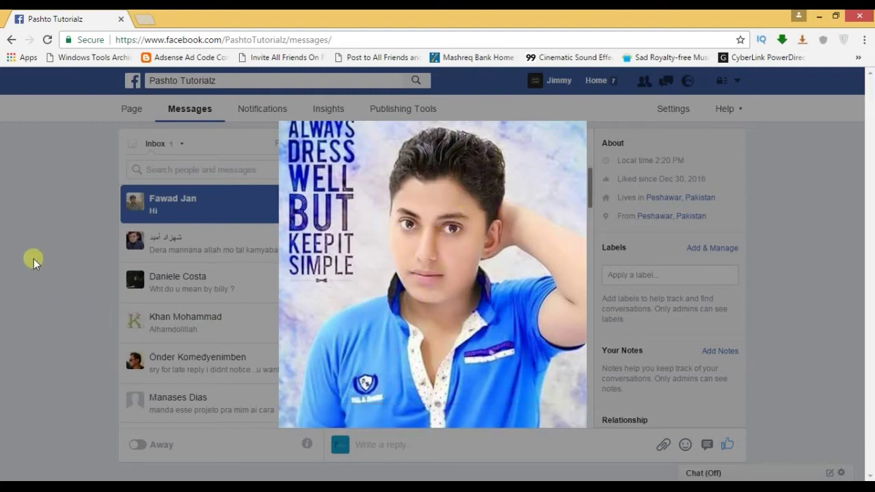
pyautogui.moveTo(432, 273)
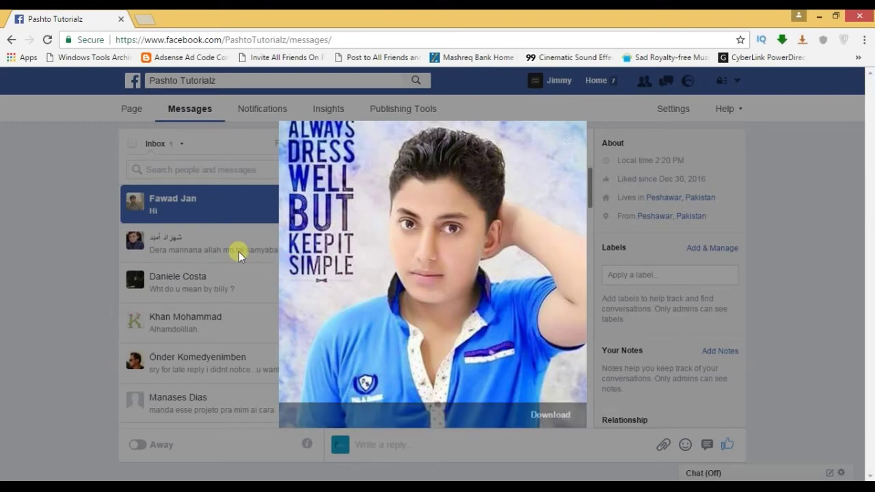
pyautogui.click(41, 246)
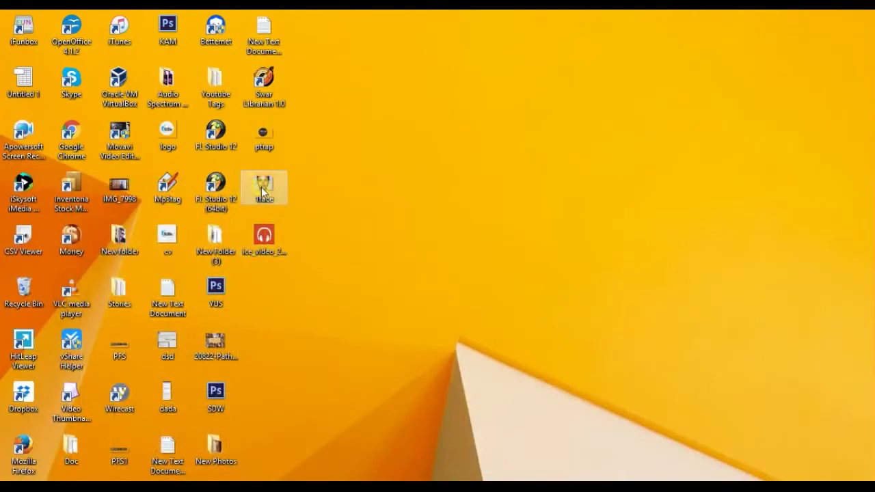
pyautogui.rightClick(261, 187)
pyautogui.moveTo(303, 268)
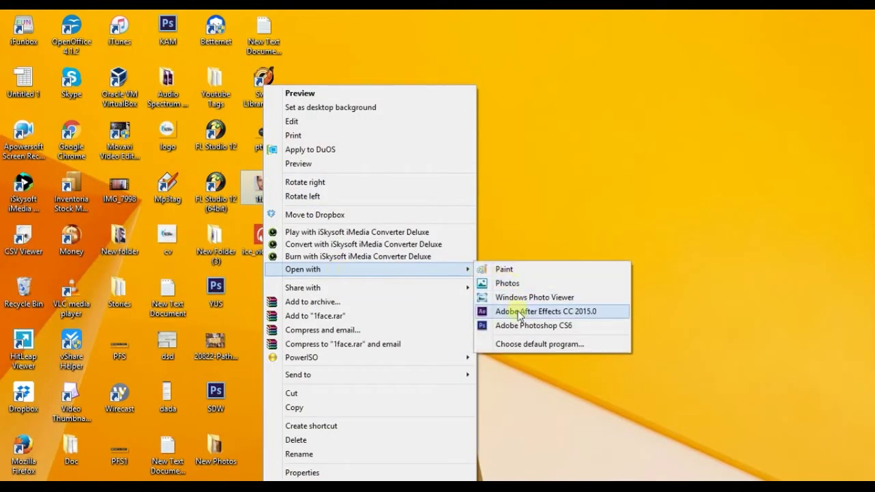
# - Open 1face.jpg with Adobe Photoshop CS6
pyautogui.click(521, 325)
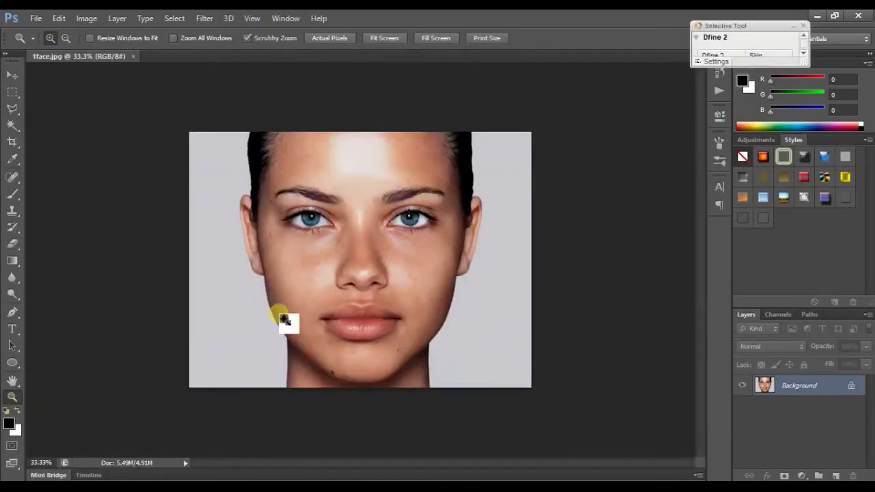
# - Zoom in on the face to inspect the skin
pyautogui.click(424, 293)
pyautogui.scroll(2, 421, 318)
pyautogui.scroll(1, 421, 314)
pyautogui.scroll(-1, 420, 301)
pyautogui.scroll(-2, 420, 297)
pyautogui.scroll(-1, 419, 297)
pyautogui.scroll(-1, 417, 297)
pyautogui.scroll(-1, 418, 287)
pyautogui.scroll(2, 431, 270)
pyautogui.scroll(-1, 436, 300)
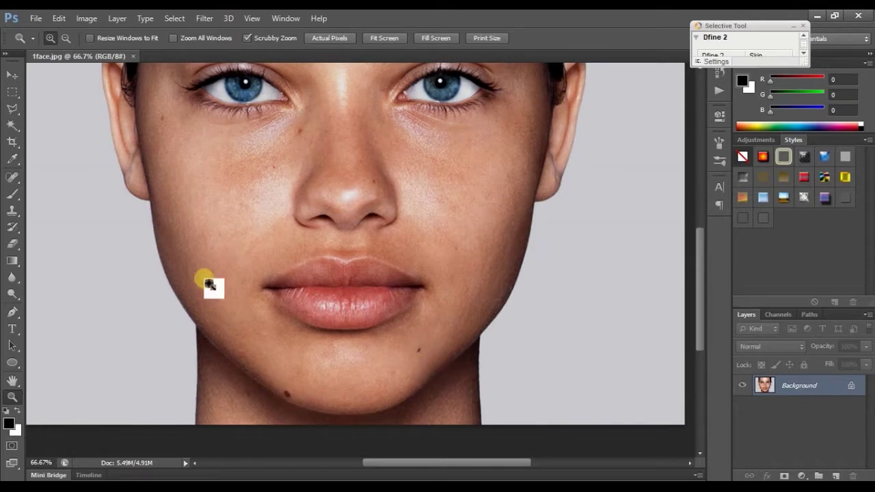
pyautogui.scroll(1, 205, 287)
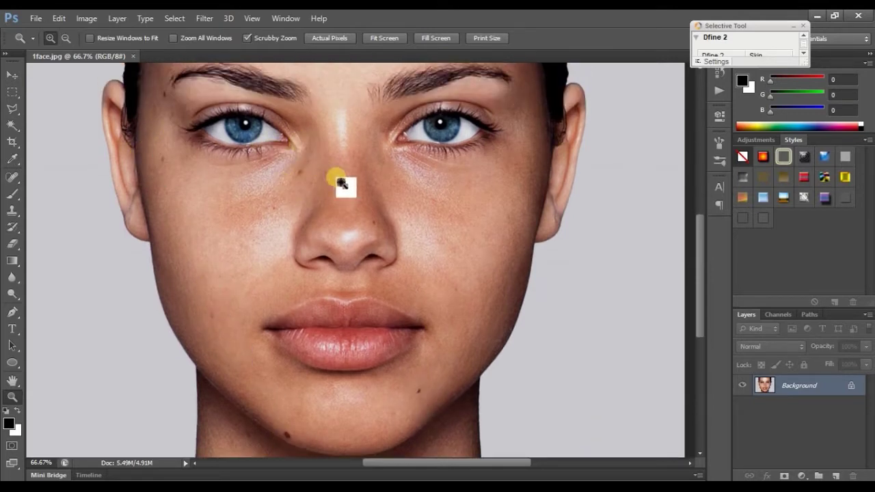
pyautogui.scroll(1, 396, 209)
pyautogui.scroll(-1, 394, 210)
pyautogui.scroll(1, 393, 210)
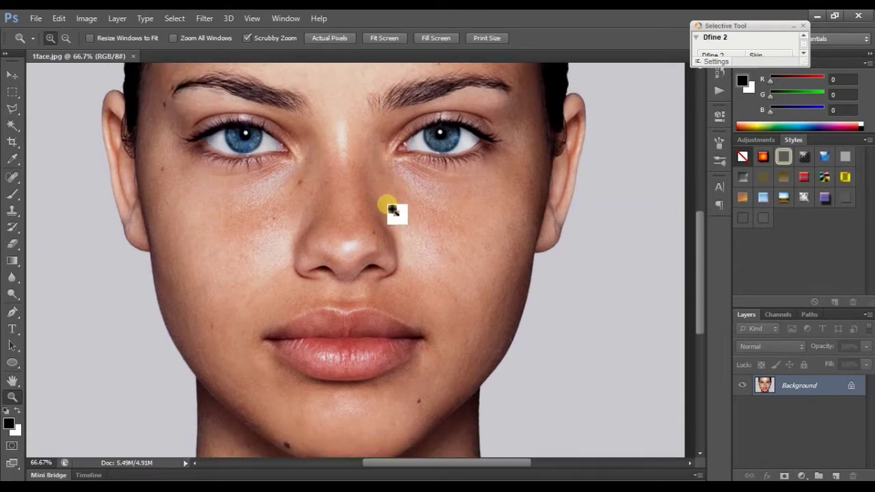
pyautogui.scroll(1, 391, 210)
# - Convert the locked Background into an editable layer named Layer 0
pyautogui.doubleClick(834, 393)
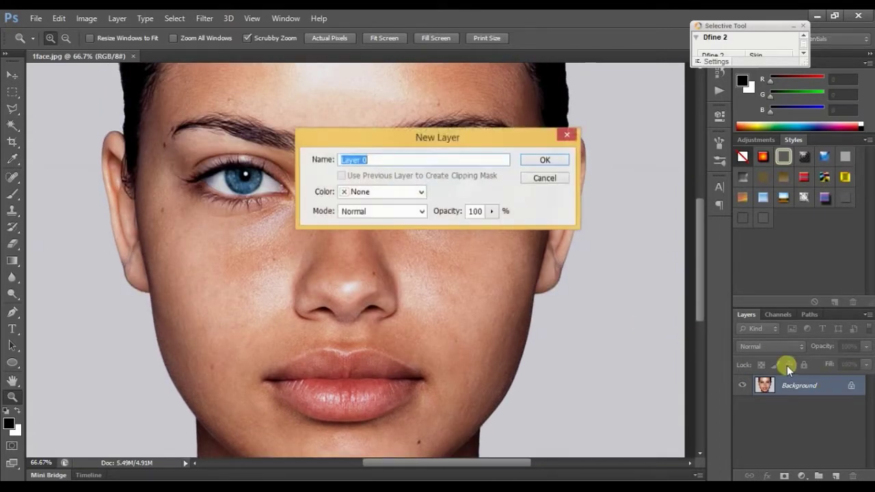
pyautogui.click(551, 162)
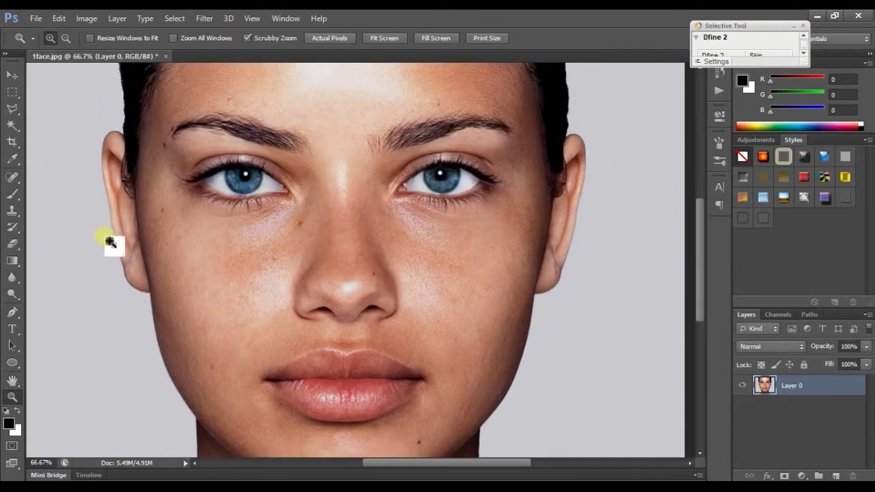
pyautogui.click(11, 178)
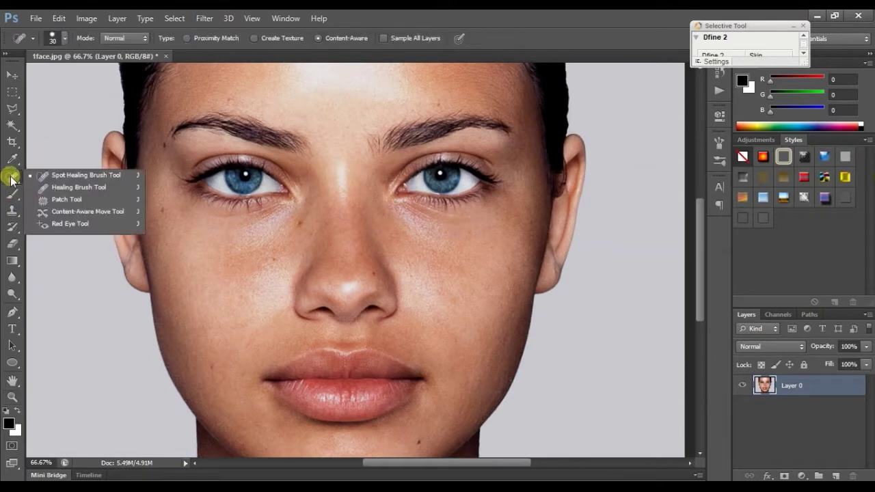
# - Heal small dark blemishes, including the chin mole, with a size-25 Spot Healing Brush
pyautogui.click(56, 179)
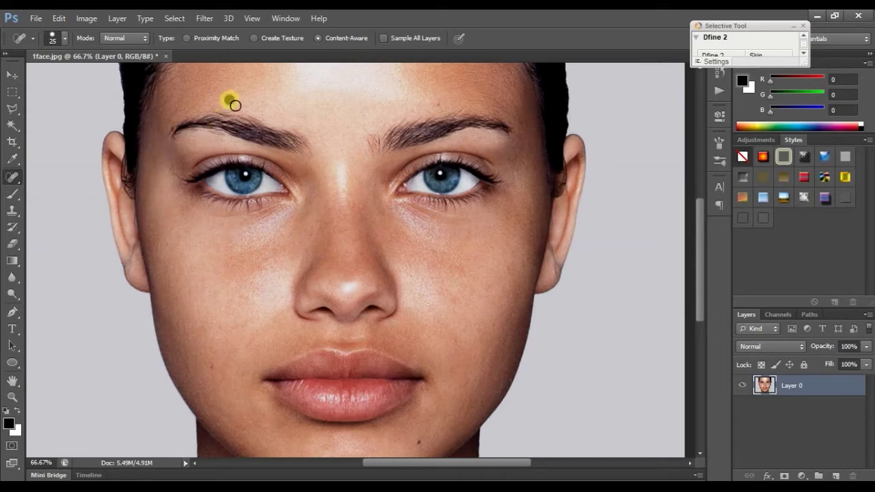
pyautogui.scroll(-1, 453, 239)
pyautogui.scroll(-1, 438, 294)
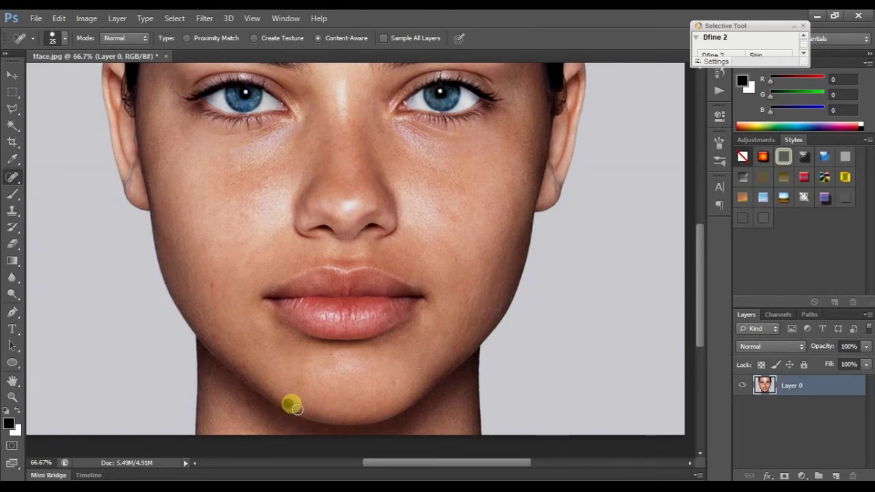
pyautogui.scroll(1, 342, 307)
pyautogui.scroll(1, 457, 348)
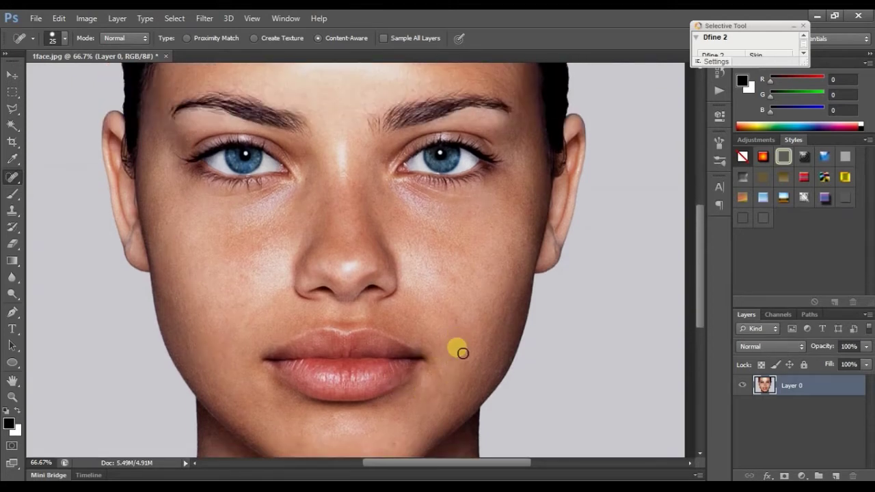
pyautogui.scroll(1, 457, 348)
pyautogui.scroll(2, 462, 352)
pyautogui.scroll(-2, 463, 353)
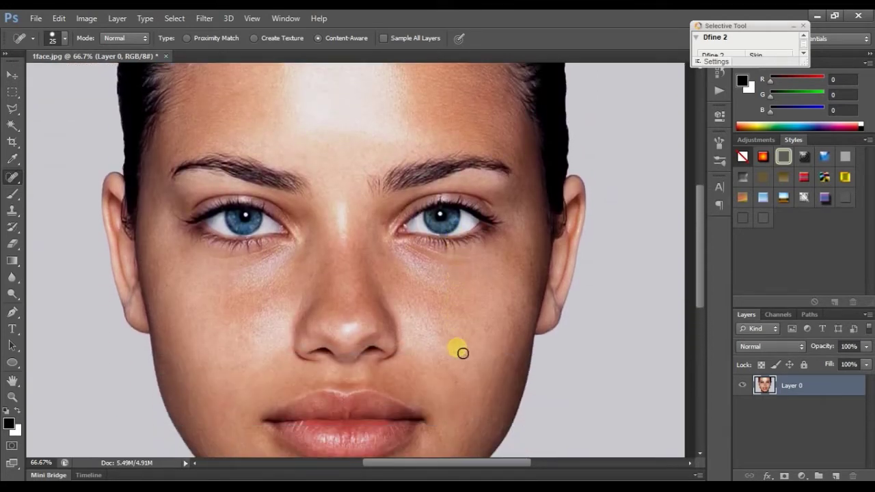
pyautogui.scroll(-2, 462, 353)
pyautogui.scroll(-1, 463, 353)
pyautogui.click(12, 397)
# - Fit the image on screen and duplicate Layer 0 as Layer 0 copy
pyautogui.rightClick(340, 252)
pyautogui.click(355, 260)
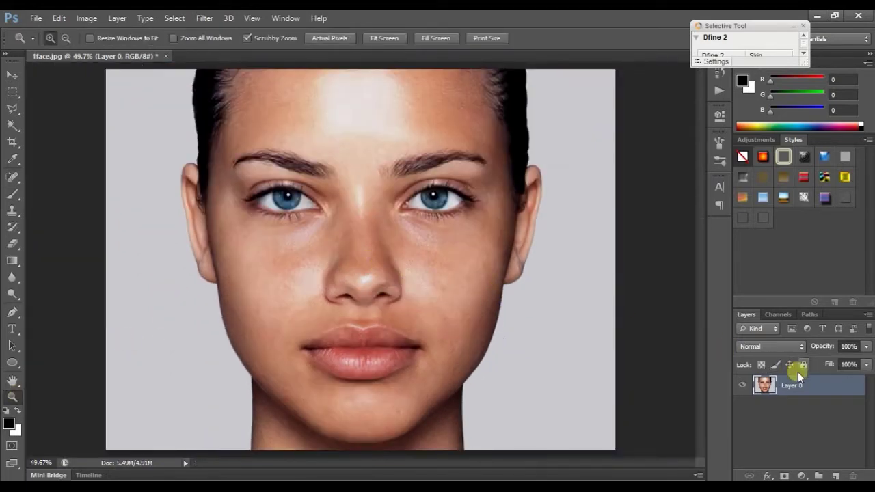
pyautogui.rightClick(817, 391)
pyautogui.click(586, 118)
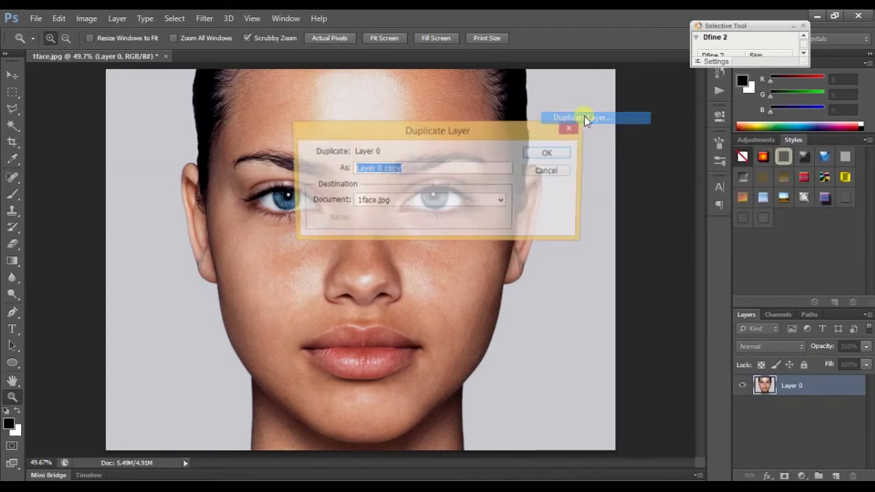
pyautogui.click(545, 154)
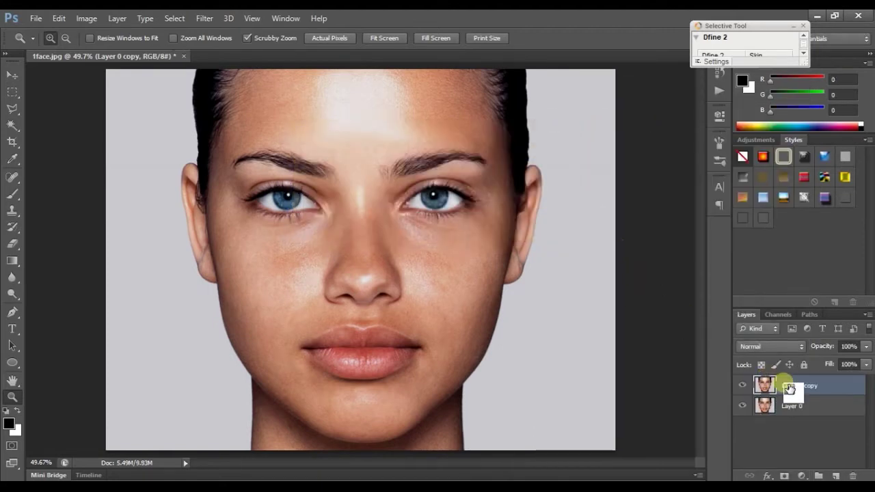
pyautogui.moveTo(773, 387); pyautogui.dragTo(241, 125)
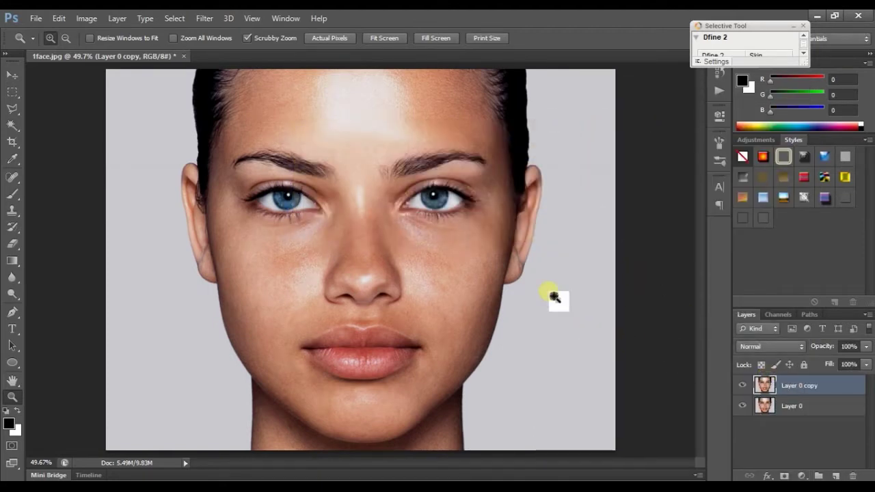
# - Apply a 3.0-pixel Gaussian Blur to Layer 0 copy
pyautogui.click(204, 18)
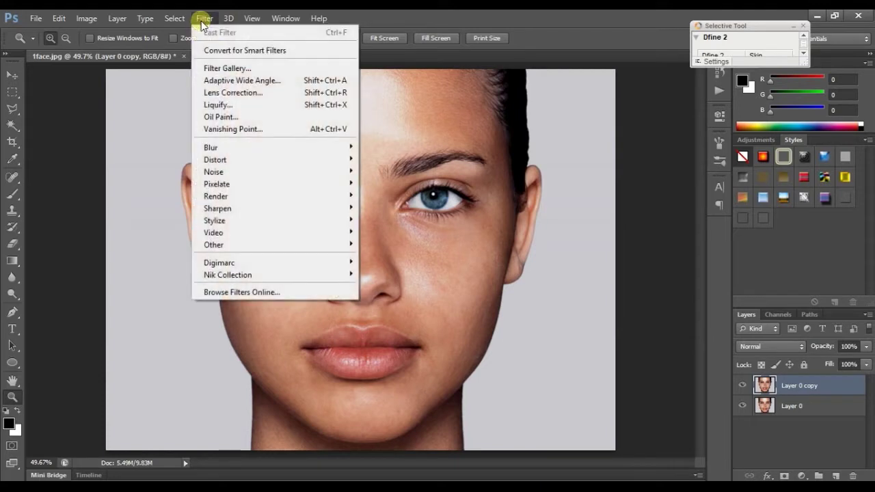
pyautogui.click(237, 150)
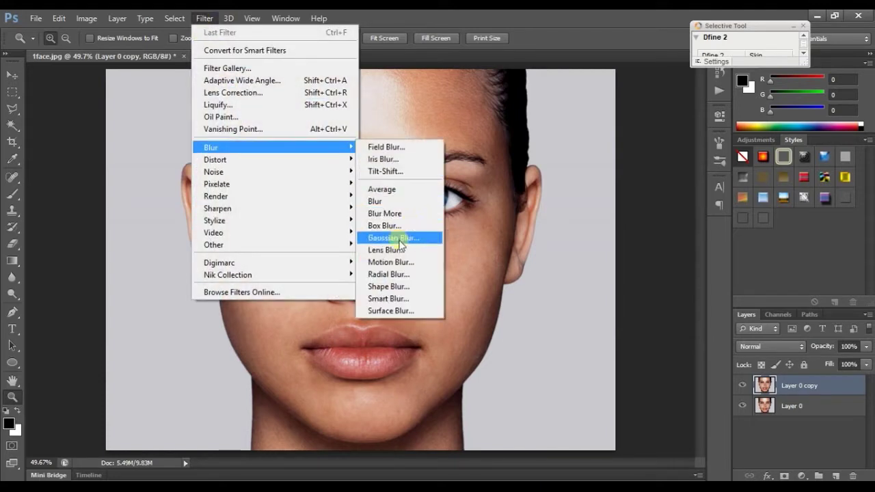
pyautogui.click(393, 238)
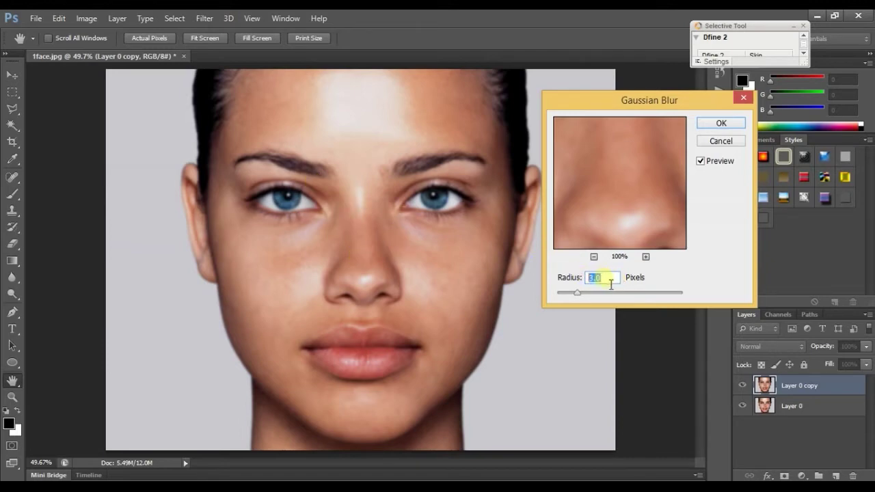
pyautogui.moveTo(634, 238)
pyautogui.mouseDown()
pyautogui.moveTo(666, 229)
pyautogui.moveTo(672, 176)
pyautogui.moveTo(643, 205)
pyautogui.moveTo(618, 187)
pyautogui.moveTo(662, 192)
pyautogui.moveTo(624, 198)
pyautogui.mouseUp()
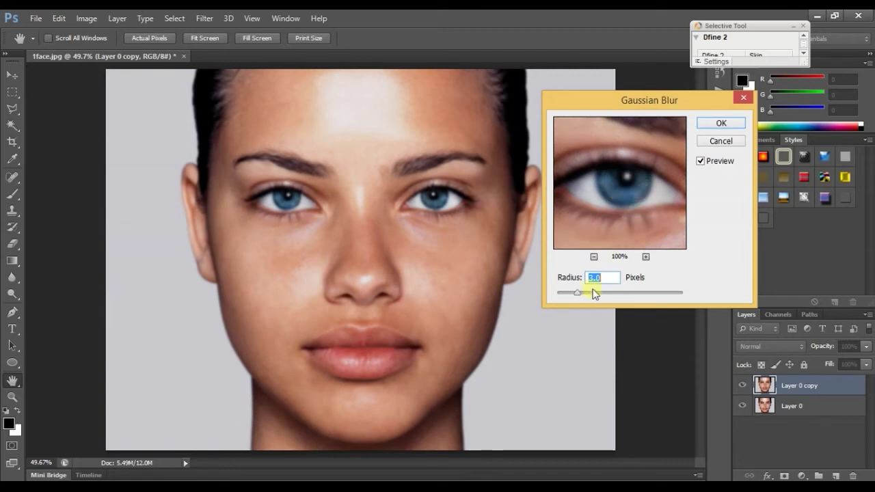
pyautogui.click(720, 125)
# - Zoom in to inspect the blur around the eye, then fit the face on screen
pyautogui.press('z')
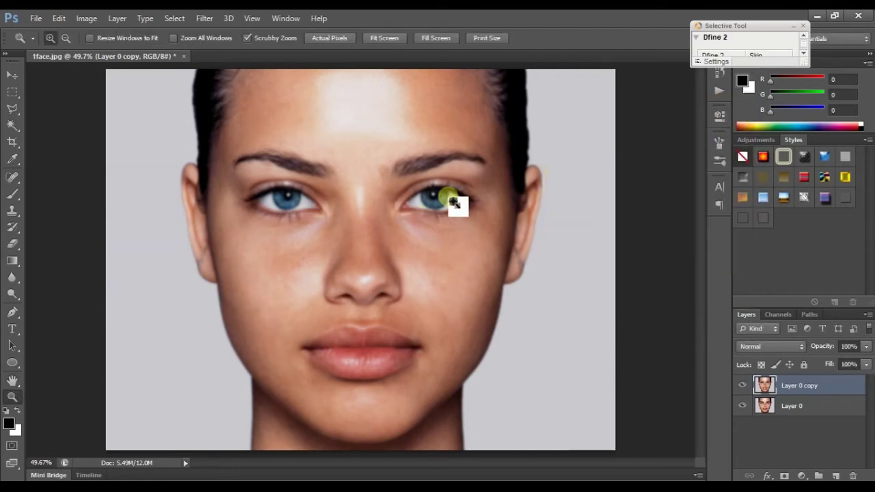
pyautogui.click(449, 197)
pyautogui.rightClick(512, 204)
pyautogui.click(528, 211)
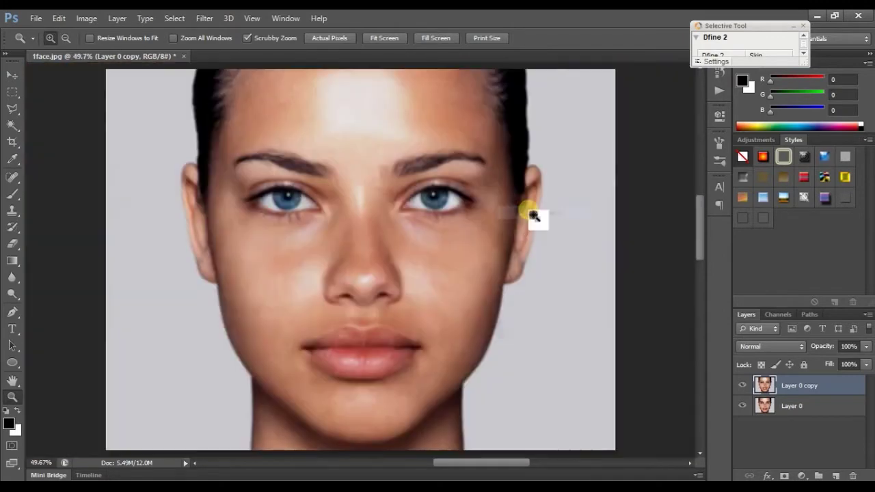
# - Brighten Layer 0 copy with Levels input values 3, 1.49 and 255
pyautogui.click(87, 19)
pyautogui.moveTo(105, 50)
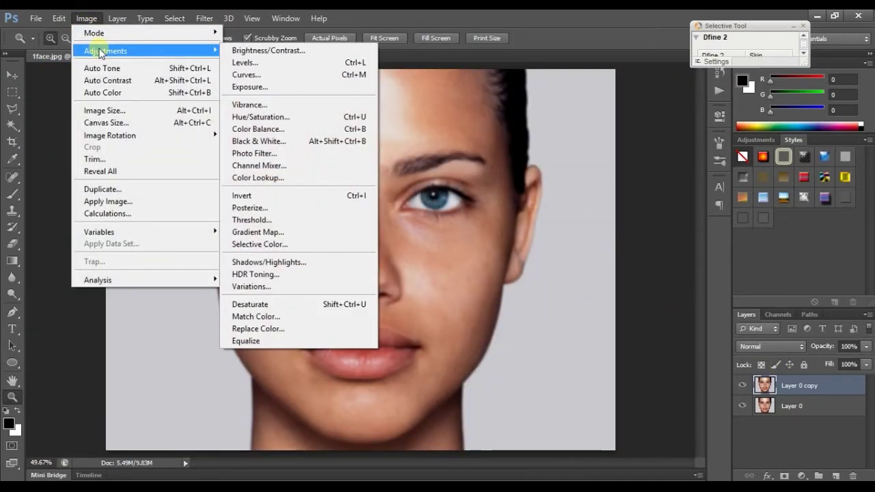
pyautogui.click(261, 63)
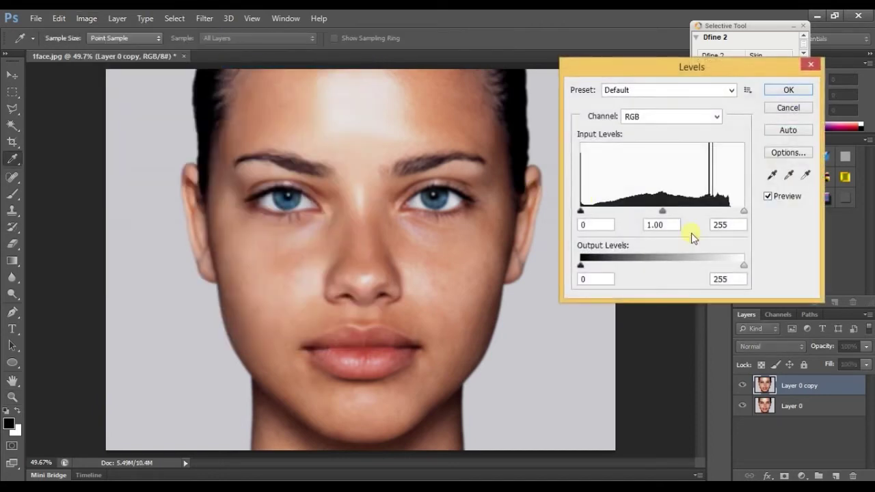
pyautogui.moveTo(658, 214); pyautogui.dragTo(642, 215)
pyautogui.moveTo(583, 213); pyautogui.dragTo(583, 213)
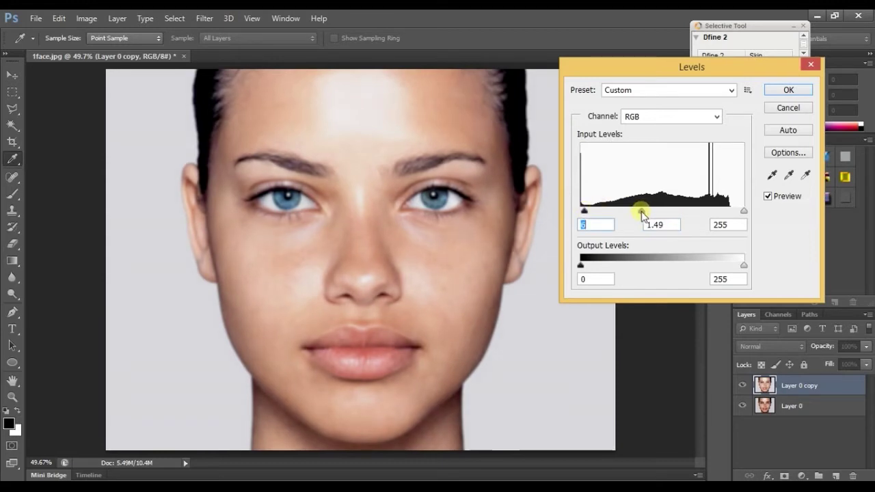
pyautogui.click(790, 90)
pyautogui.press('z')
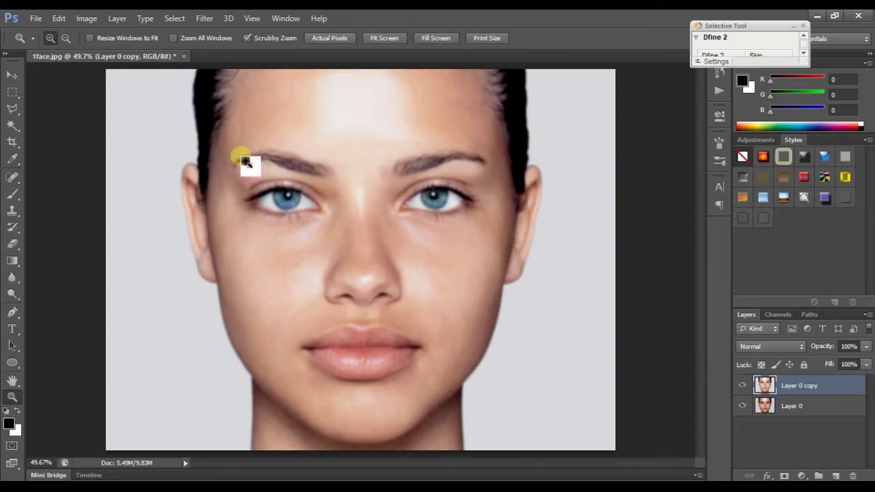
pyautogui.click(87, 19)
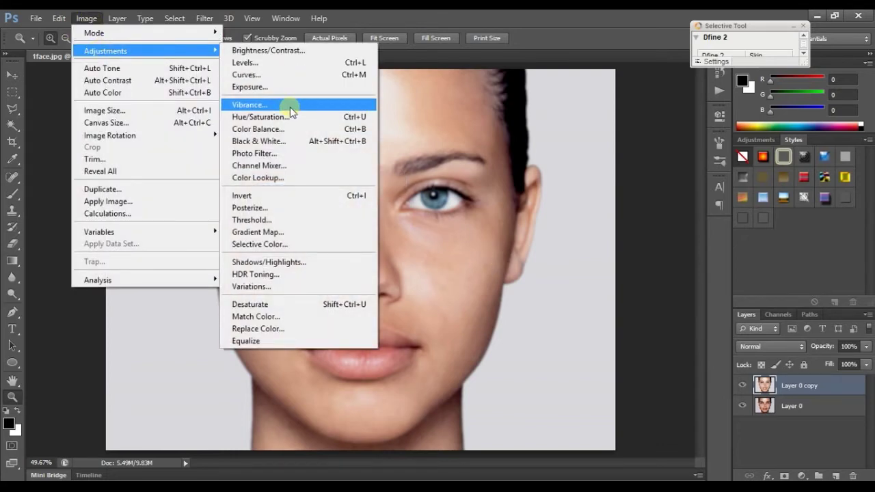
pyautogui.moveTo(105, 50)
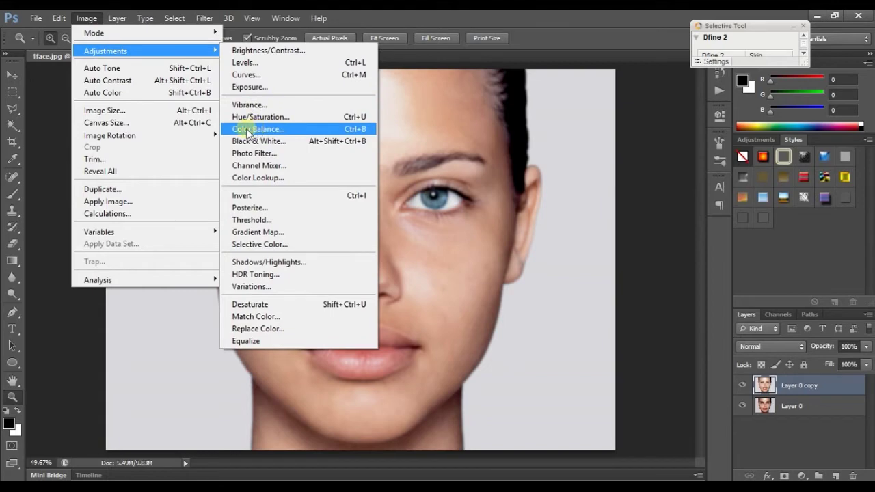
# - Shift midtone Color Balance toward cyan (-18) and blue, then zoom in on the right eye
pyautogui.click(250, 130)
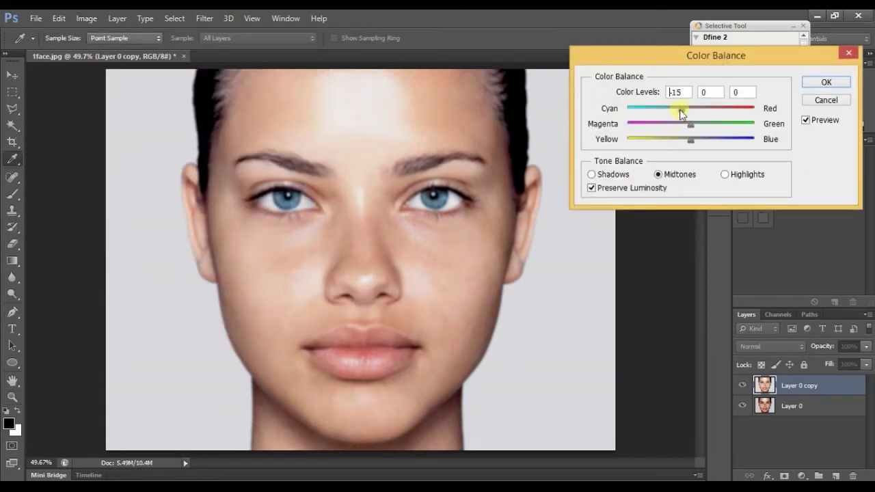
pyautogui.moveTo(670, 111); pyautogui.dragTo(680, 121)
pyautogui.moveTo(671, 141); pyautogui.dragTo(696, 142)
pyautogui.click(825, 82)
pyautogui.press('z')
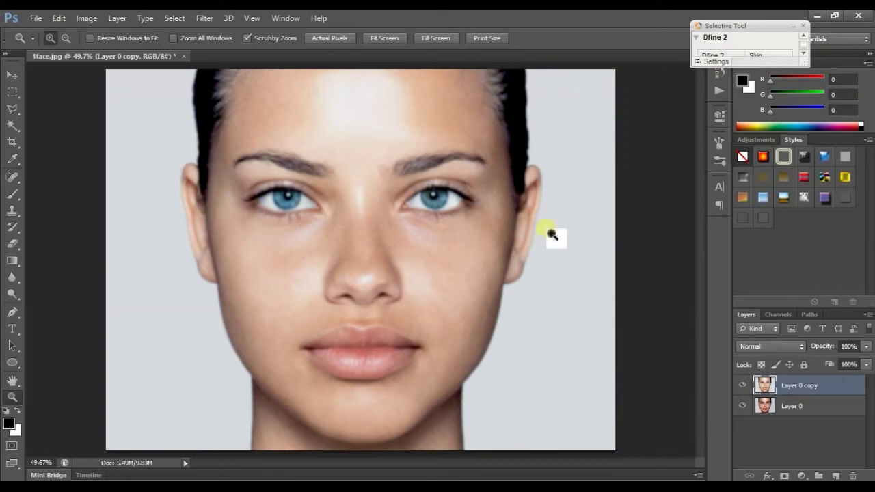
pyautogui.click(419, 210)
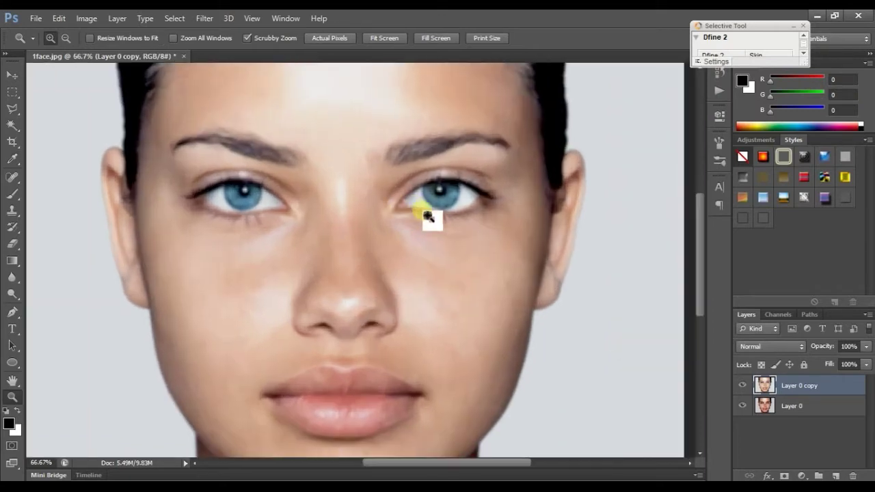
pyautogui.click(117, 18)
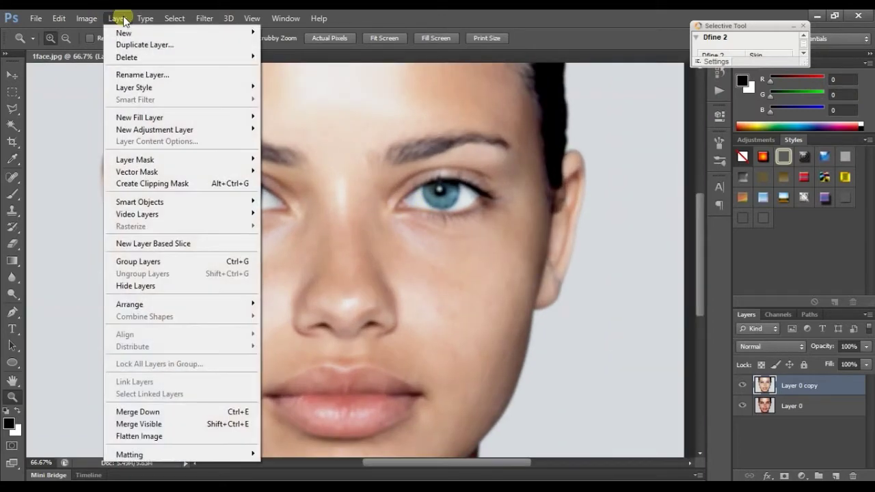
pyautogui.moveTo(136, 160)
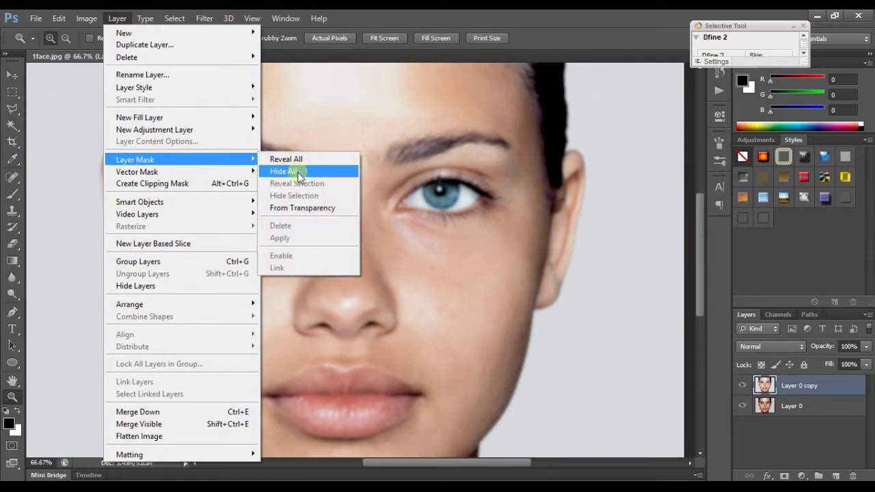
# - Add a Hide All black layer mask to Layer 0 copy
pyautogui.click(298, 171)
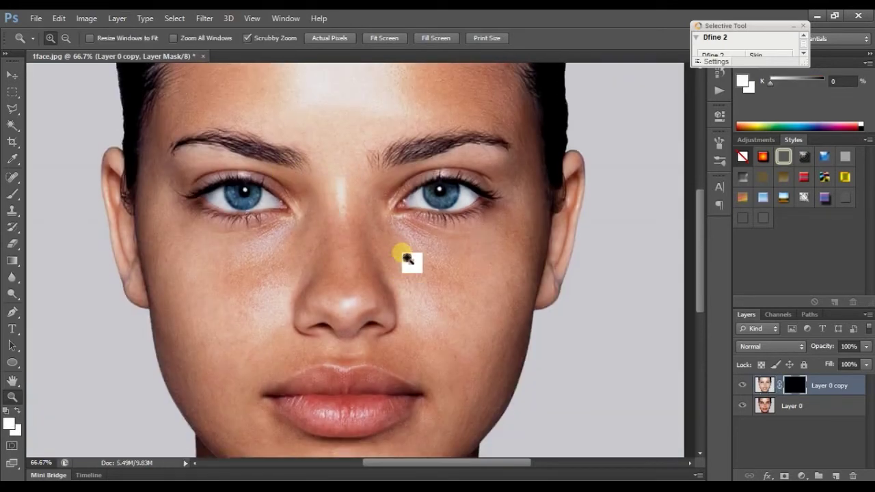
pyautogui.scroll(-3, 408, 259)
pyautogui.scroll(2, 408, 259)
pyautogui.moveTo(795, 385)
pyautogui.mouseDown()
pyautogui.moveTo(798, 402)
pyautogui.moveTo(813, 397)
pyautogui.moveTo(797, 388)
pyautogui.moveTo(806, 382)
pyautogui.moveTo(407, 267)
pyautogui.mouseUp()
pyautogui.moveTo(796, 386)
pyautogui.mouseDown()
pyautogui.moveTo(810, 403)
pyautogui.moveTo(484, 369)
pyautogui.moveTo(62, 412)
pyautogui.mouseUp()
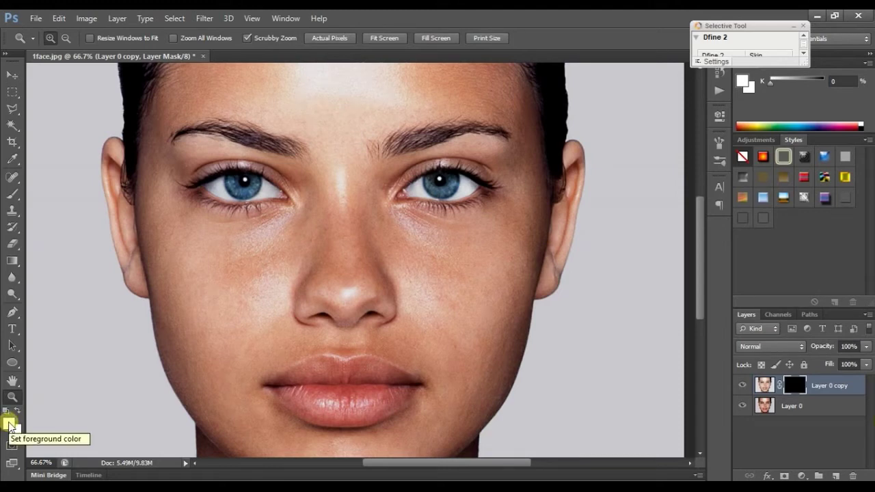
# - Set white as the foreground colour and select the Brush tool, adjusting its opacity
pyautogui.click(10, 426)
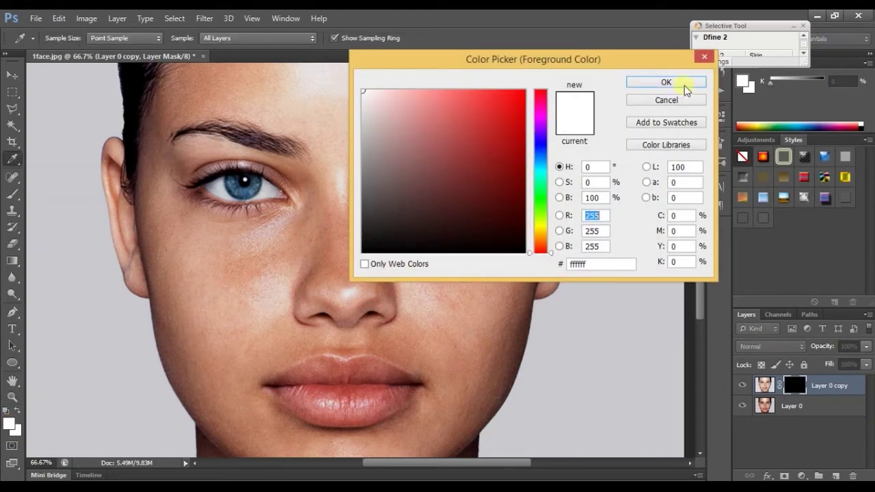
pyautogui.click(685, 89)
pyautogui.press('z')
pyautogui.click(11, 195)
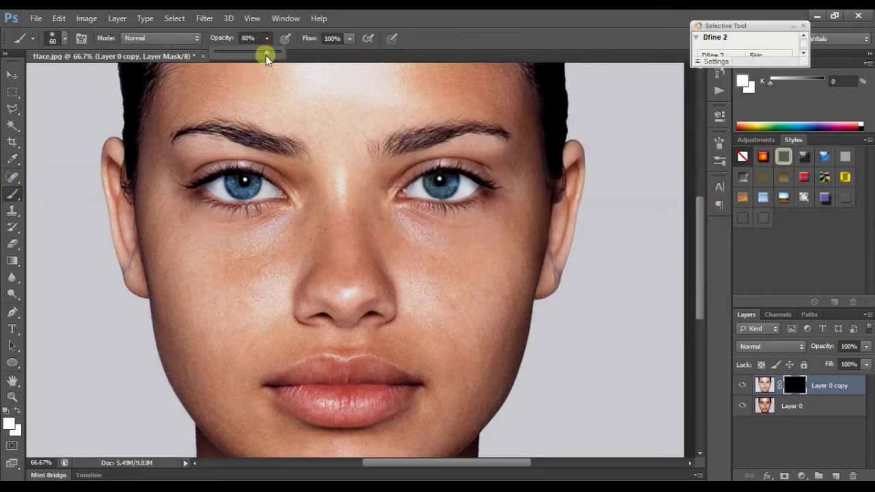
pyautogui.moveTo(434, 183); pyautogui.dragTo(444, 192)
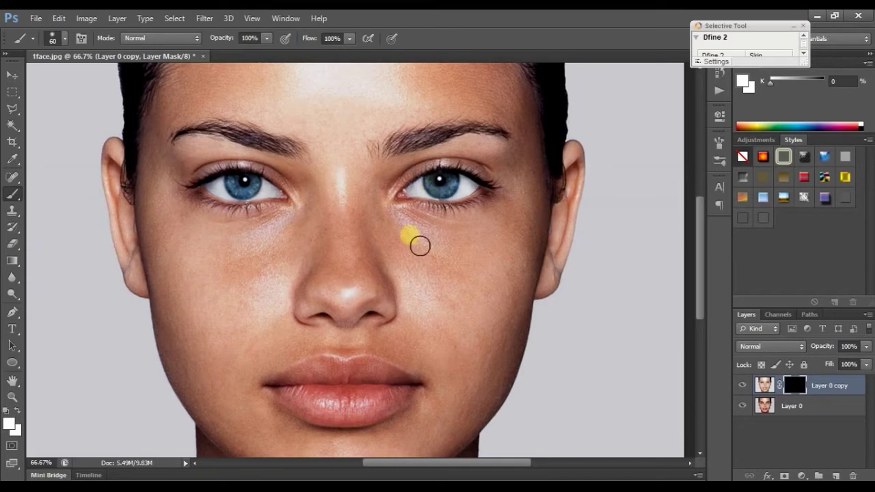
pyautogui.click(267, 38)
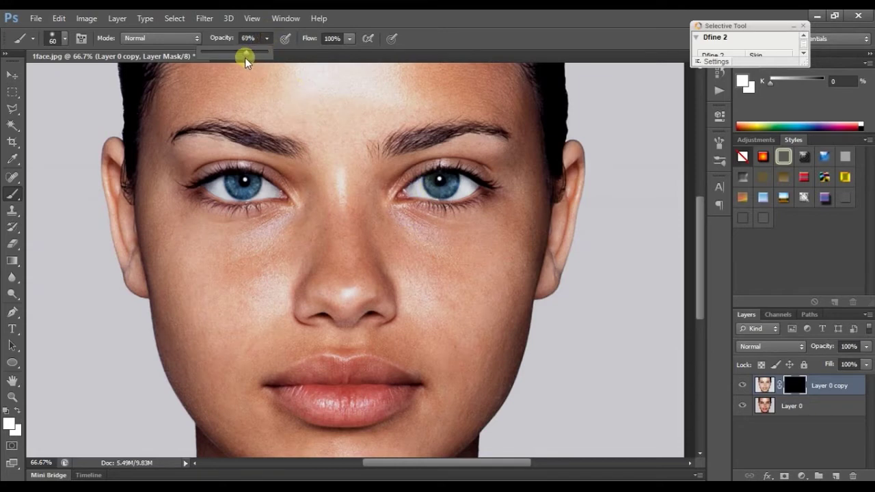
pyautogui.click(527, 42)
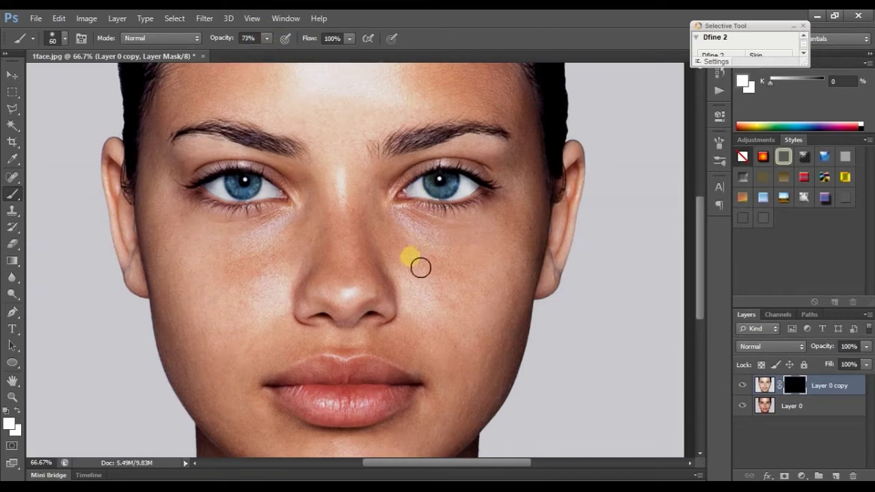
# - Undo two trial cheek strokes and raise brush opacity to 100%
pyautogui.moveTo(480, 279); pyautogui.dragTo(316, 266)
pyautogui.moveTo(522, 238)
pyautogui.mouseDown()
pyautogui.moveTo(307, 332)
pyautogui.moveTo(410, 256)
pyautogui.moveTo(442, 287)
pyautogui.moveTo(504, 294)
pyautogui.mouseUp()
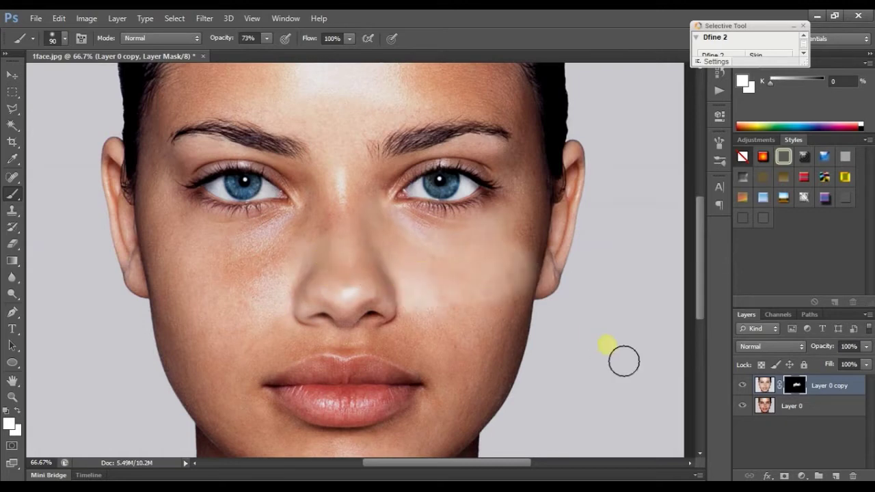
pyautogui.hotkey('ctrl', 'z')
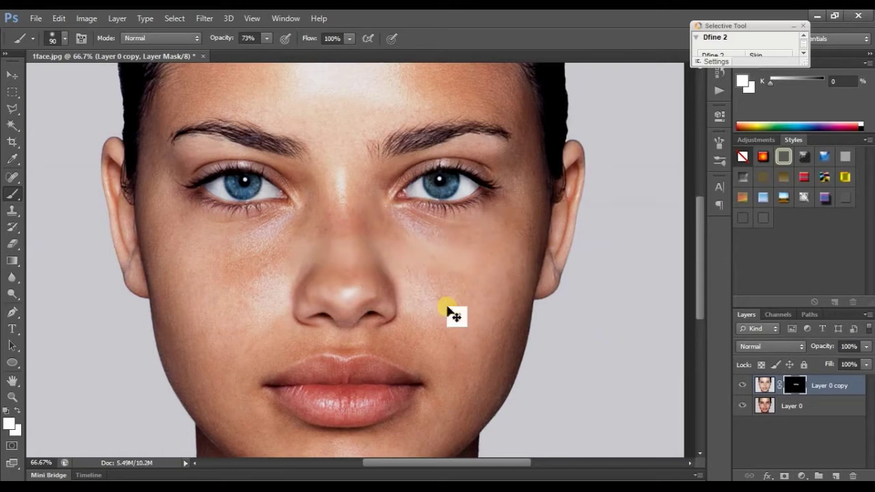
pyautogui.hotkey('ctrl', 'alt', 'z')
pyautogui.moveTo(266, 38); pyautogui.dragTo(297, 55)
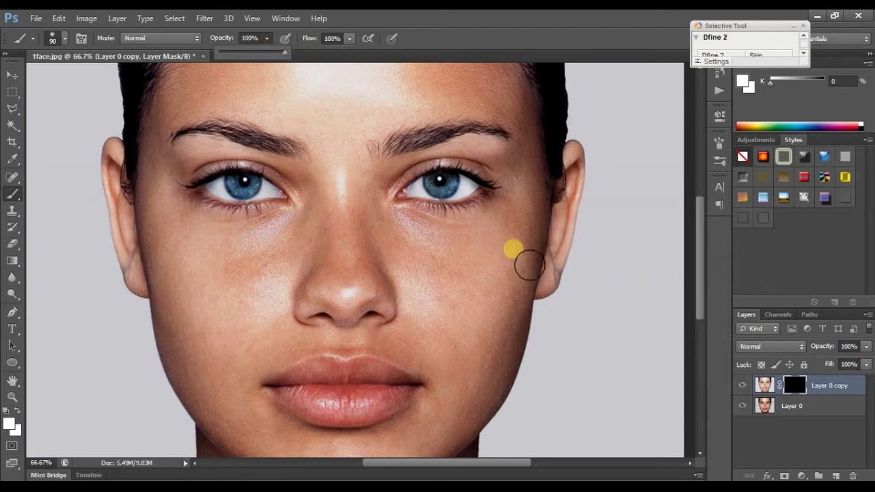
# - Zoom the lower face to 100% and return to the Brush
pyautogui.click(13, 398)
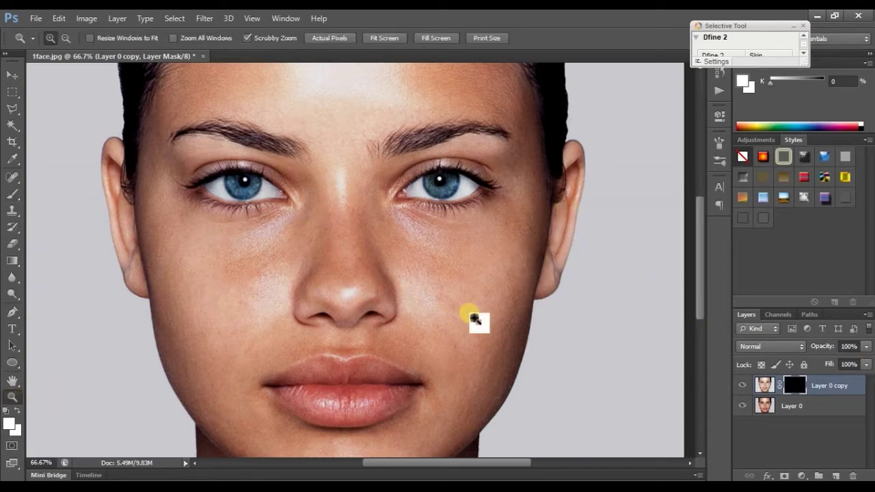
pyautogui.click(479, 318)
pyautogui.scroll(2, 444, 315)
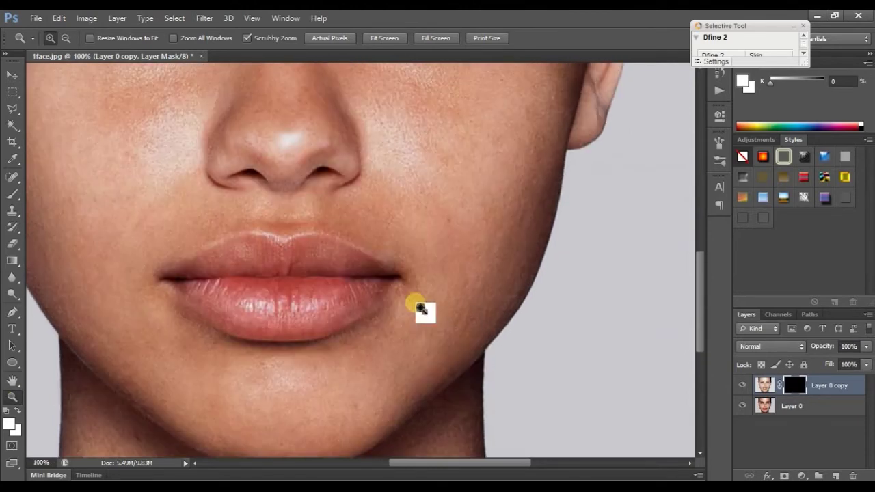
pyautogui.scroll(2, 418, 308)
pyautogui.click(13, 193)
pyautogui.scroll(2, 449, 306)
pyautogui.scroll(2, 449, 306)
pyautogui.scroll(2, 462, 296)
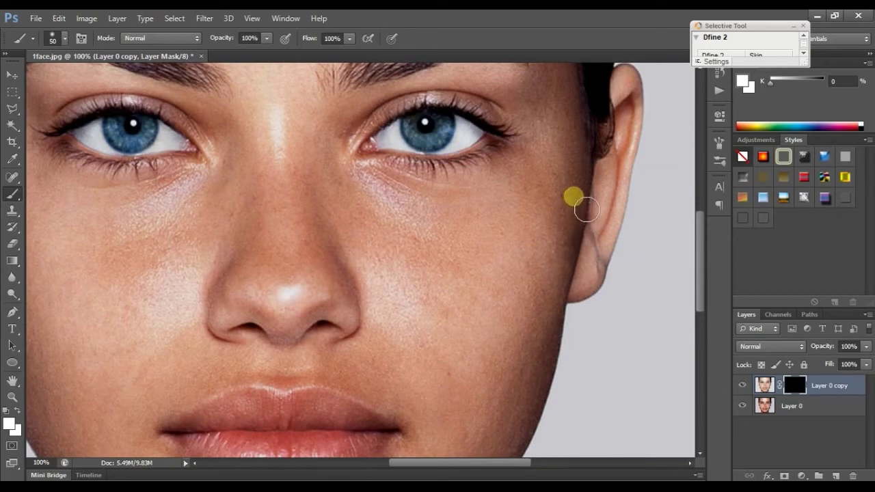
# - Paint white over the cheek edge, jawline, lower cheek, chin and neck
pyautogui.moveTo(581, 230)
pyautogui.mouseDown()
pyautogui.moveTo(581, 212)
pyautogui.moveTo(568, 311)
pyautogui.mouseUp()
pyautogui.moveTo(561, 344)
pyautogui.mouseDown()
pyautogui.moveTo(547, 397)
pyautogui.moveTo(532, 352)
pyautogui.moveTo(581, 186)
pyautogui.moveTo(517, 205)
pyautogui.moveTo(513, 192)
pyautogui.moveTo(413, 224)
pyautogui.moveTo(429, 213)
pyautogui.moveTo(418, 209)
pyautogui.mouseUp()
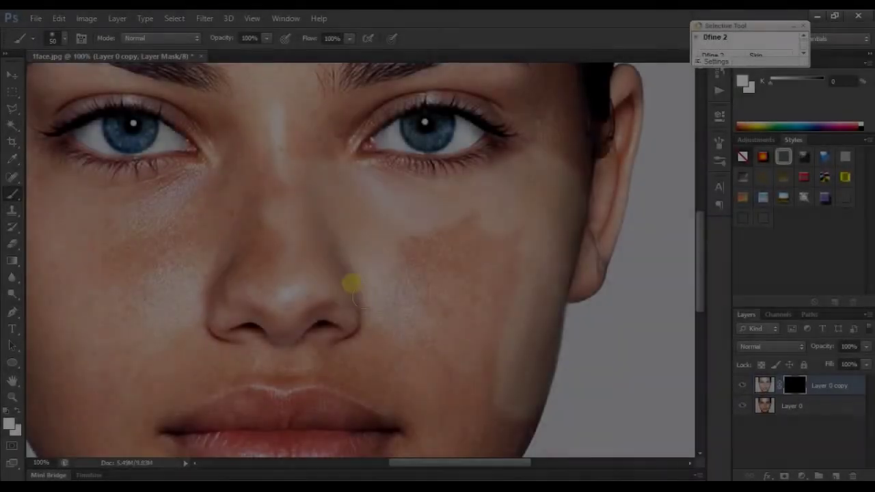
pyautogui.moveTo(348, 365)
pyautogui.mouseDown()
pyautogui.moveTo(421, 411)
pyautogui.moveTo(500, 353)
pyautogui.moveTo(487, 241)
pyautogui.moveTo(434, 233)
pyautogui.moveTo(400, 283)
pyautogui.moveTo(449, 332)
pyautogui.moveTo(488, 309)
pyautogui.mouseUp()
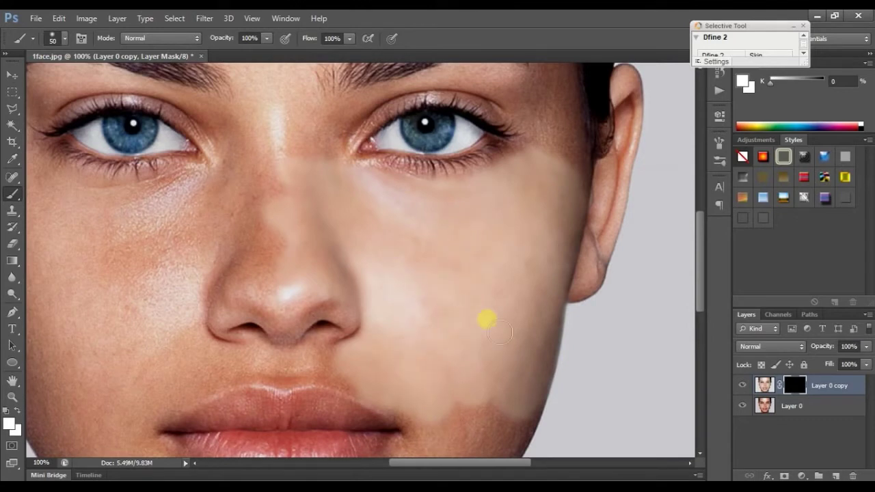
pyautogui.scroll(-5, 498, 373)
pyautogui.scroll(-3, 519, 300)
pyautogui.moveTo(532, 247)
pyautogui.mouseDown()
pyautogui.moveTo(508, 248)
pyautogui.moveTo(404, 390)
pyautogui.moveTo(331, 410)
pyautogui.mouseUp()
pyautogui.moveTo(462, 281)
pyautogui.mouseDown()
pyautogui.moveTo(469, 209)
pyautogui.moveTo(433, 231)
pyautogui.moveTo(430, 258)
pyautogui.moveTo(392, 303)
pyautogui.moveTo(365, 319)
pyautogui.moveTo(375, 358)
pyautogui.moveTo(336, 418)
pyautogui.moveTo(252, 424)
pyautogui.moveTo(173, 370)
pyautogui.moveTo(303, 375)
pyautogui.moveTo(319, 324)
pyautogui.moveTo(252, 325)
pyautogui.moveTo(166, 273)
pyautogui.moveTo(263, 361)
pyautogui.moveTo(335, 452)
pyautogui.moveTo(472, 377)
pyautogui.moveTo(465, 400)
pyautogui.moveTo(449, 387)
pyautogui.mouseUp()
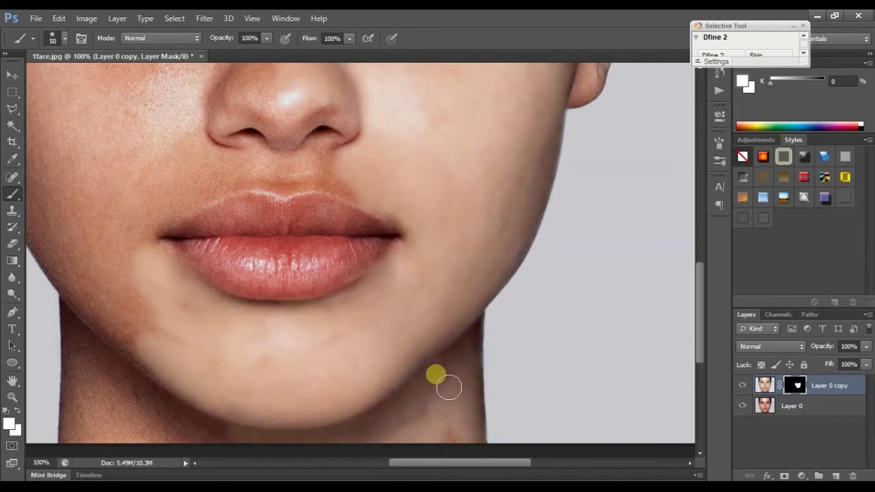
pyautogui.moveTo(447, 453)
pyautogui.mouseDown()
pyautogui.moveTo(86, 454)
pyautogui.moveTo(88, 384)
pyautogui.moveTo(90, 412)
pyautogui.moveTo(199, 418)
pyautogui.moveTo(164, 314)
pyautogui.moveTo(373, 332)
pyautogui.moveTo(118, 391)
pyautogui.mouseUp()
# - Paint white around the nostril and nose to reveal smoothed skin
pyautogui.scroll(2, 140, 251)
pyautogui.moveTo(179, 310)
pyautogui.mouseDown()
pyautogui.moveTo(141, 250)
pyautogui.moveTo(157, 335)
pyautogui.moveTo(184, 302)
pyautogui.moveTo(255, 282)
pyautogui.moveTo(359, 288)
pyautogui.moveTo(179, 283)
pyautogui.moveTo(186, 255)
pyautogui.moveTo(250, 207)
pyautogui.moveTo(279, 218)
pyautogui.moveTo(255, 259)
pyautogui.mouseUp()
pyautogui.scroll(2, 140, 250)
pyautogui.moveTo(326, 214); pyautogui.dragTo(370, 249)
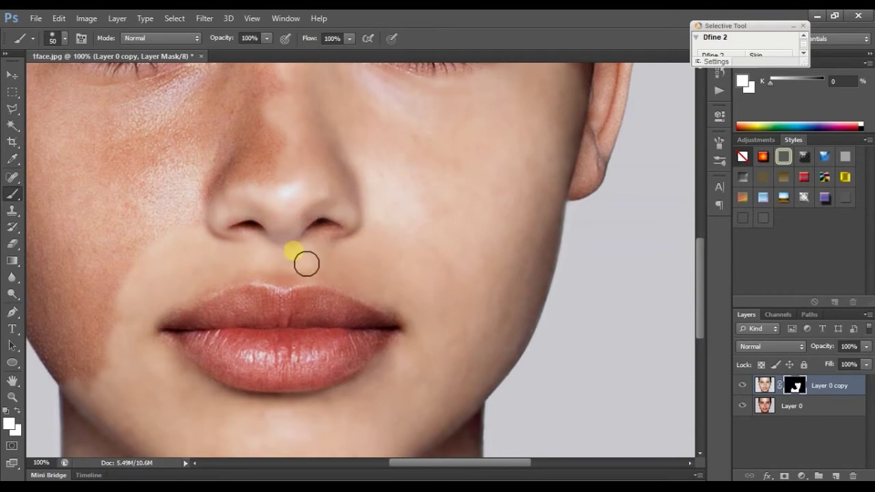
pyautogui.scroll(3, 335, 264)
pyautogui.scroll(2, 363, 262)
pyautogui.moveTo(299, 273)
pyautogui.mouseDown()
pyautogui.moveTo(271, 266)
pyautogui.moveTo(283, 206)
pyautogui.moveTo(198, 307)
pyautogui.moveTo(219, 307)
pyautogui.moveTo(173, 259)
pyautogui.moveTo(107, 309)
pyautogui.mouseUp()
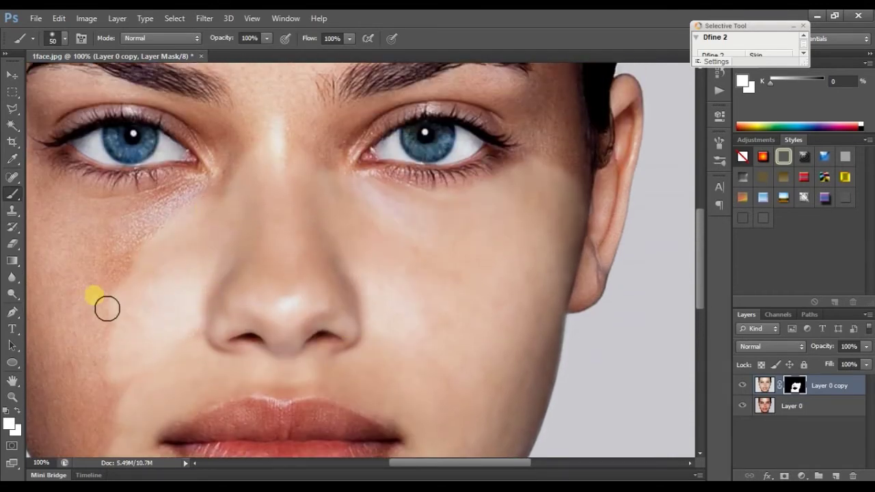
# - Paint smoothing near the inner eye and along the jawline up to the ear
pyautogui.scroll(2, 108, 309)
pyautogui.moveTo(438, 462); pyautogui.dragTo(424, 463)
pyautogui.moveTo(267, 230)
pyautogui.mouseDown()
pyautogui.moveTo(195, 182)
pyautogui.moveTo(91, 183)
pyautogui.moveTo(79, 247)
pyautogui.moveTo(221, 275)
pyautogui.moveTo(254, 226)
pyautogui.moveTo(142, 181)
pyautogui.moveTo(148, 289)
pyautogui.moveTo(295, 232)
pyautogui.moveTo(310, 211)
pyautogui.moveTo(367, 252)
pyautogui.moveTo(383, 214)
pyautogui.moveTo(363, 195)
pyautogui.moveTo(539, 172)
pyautogui.moveTo(553, 203)
pyautogui.moveTo(417, 185)
pyautogui.moveTo(408, 273)
pyautogui.moveTo(508, 279)
pyautogui.moveTo(574, 239)
pyautogui.moveTo(623, 272)
pyautogui.moveTo(607, 180)
pyautogui.moveTo(611, 140)
pyautogui.moveTo(590, 102)
pyautogui.moveTo(382, 135)
pyautogui.moveTo(554, 87)
pyautogui.mouseUp()
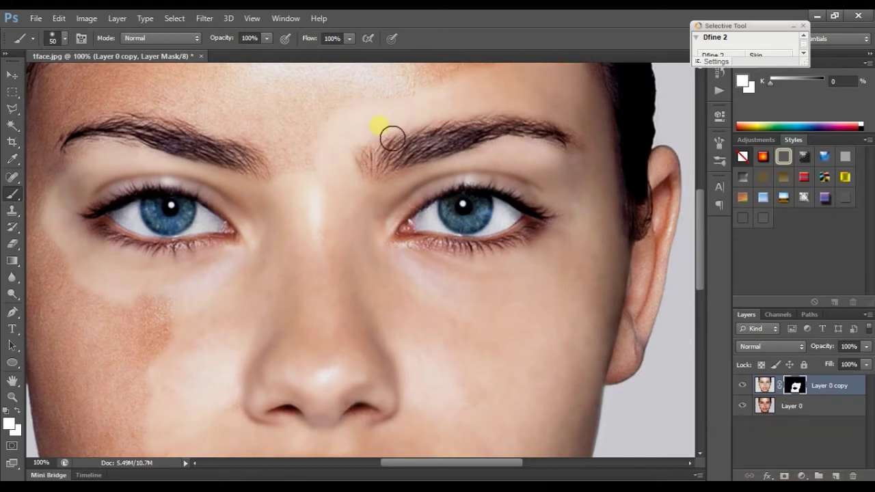
pyautogui.scroll(-4, 342, 240)
pyautogui.moveTo(431, 463); pyautogui.dragTo(389, 462)
pyautogui.moveTo(322, 438)
pyautogui.mouseDown()
pyautogui.moveTo(285, 417)
pyautogui.moveTo(244, 319)
pyautogui.moveTo(224, 91)
pyautogui.moveTo(234, 131)
pyautogui.moveTo(335, 230)
pyautogui.moveTo(349, 398)
pyautogui.moveTo(325, 417)
pyautogui.moveTo(275, 195)
pyautogui.moveTo(289, 425)
pyautogui.mouseUp()
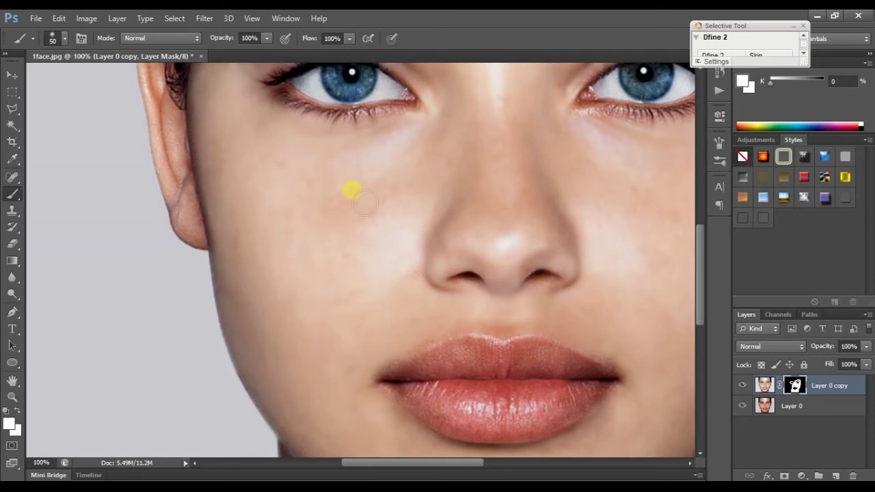
# - Fit the photo in the window and paint smoothing over the forehead's brown patches
pyautogui.scroll(3, 433, 258)
pyautogui.scroll(2, 434, 258)
pyautogui.click(12, 396)
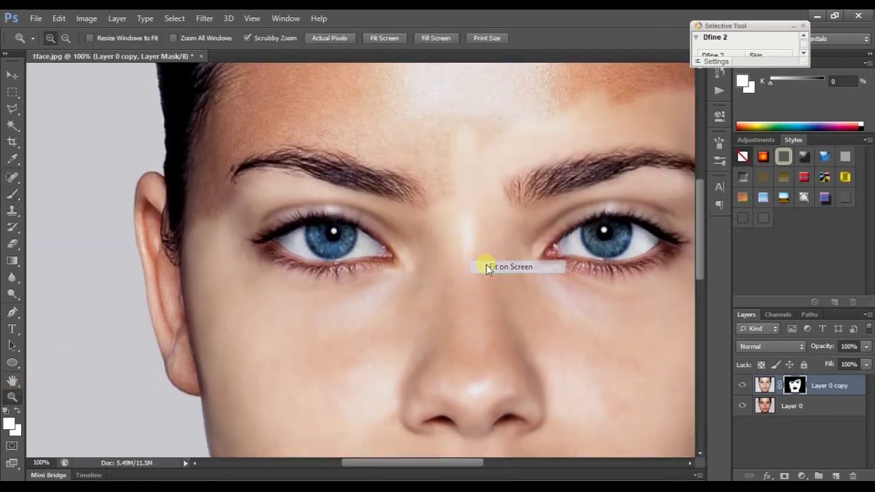
pyautogui.keyDown('alt'); pyautogui.click(438, 177); pyautogui.keyUp('alt')
pyautogui.moveTo(702, 229)
pyautogui.mouseDown()
pyautogui.moveTo(704, 191)
pyautogui.moveTo(705, 209)
pyautogui.mouseUp()
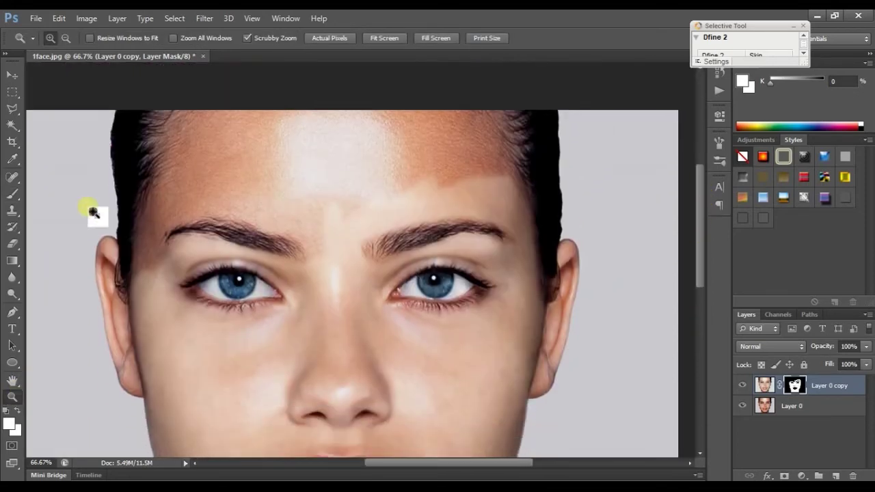
pyautogui.click(14, 198)
pyautogui.moveTo(513, 203)
pyautogui.mouseDown()
pyautogui.moveTo(485, 136)
pyautogui.moveTo(451, 198)
pyautogui.moveTo(332, 242)
pyautogui.moveTo(231, 213)
pyautogui.moveTo(201, 184)
pyautogui.moveTo(455, 166)
pyautogui.moveTo(326, 144)
pyautogui.moveTo(343, 201)
pyautogui.mouseUp()
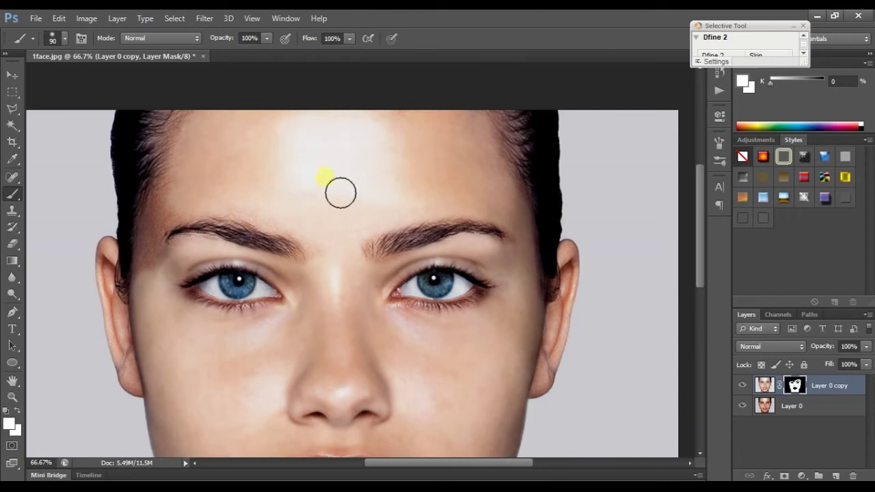
pyautogui.moveTo(420, 464); pyautogui.dragTo(387, 463)
# - Paint the temple below the left brow with a size-40 brush, then fit the photo
pyautogui.click(12, 396)
pyautogui.click(235, 250)
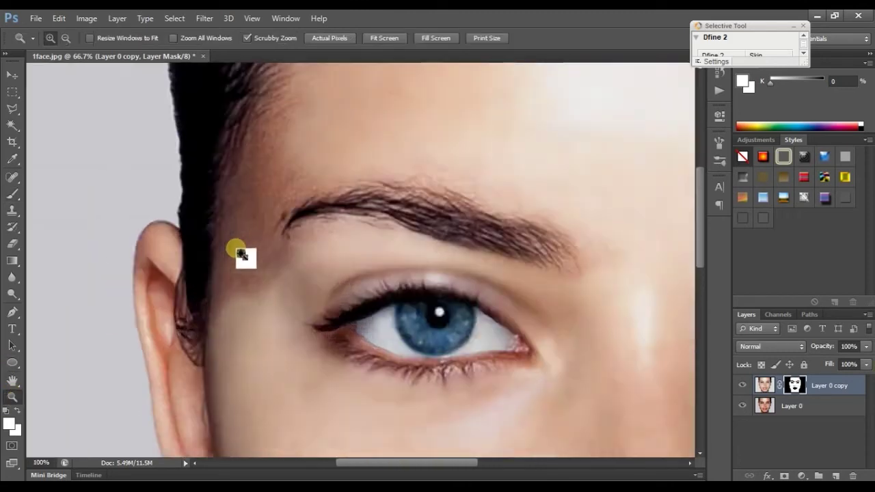
pyautogui.click(12, 194)
pyautogui.press('[')
pyautogui.press('[')
pyautogui.press('[')
pyautogui.moveTo(365, 232)
pyautogui.mouseDown()
pyautogui.moveTo(303, 279)
pyautogui.moveTo(340, 365)
pyautogui.moveTo(249, 392)
pyautogui.moveTo(301, 211)
pyautogui.moveTo(367, 131)
pyautogui.moveTo(264, 295)
pyautogui.mouseUp()
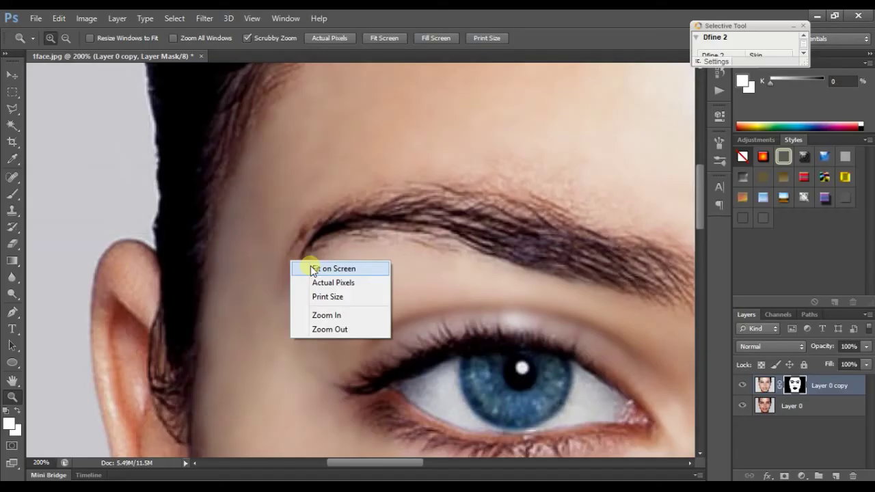
pyautogui.click(314, 267)
# - Lower the smoothed Layer 0 copy's opacity to exactly 80%
pyautogui.moveTo(401, 282); pyautogui.dragTo(425, 288)
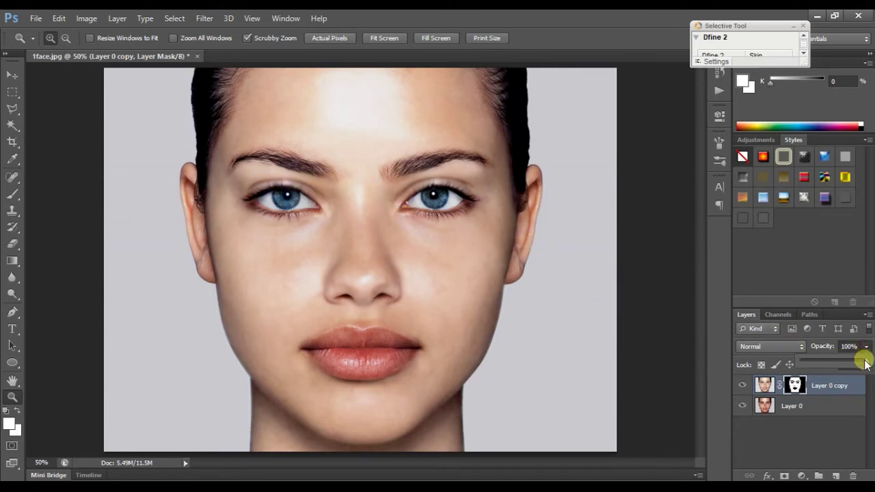
pyautogui.moveTo(845, 364)
pyautogui.mouseDown()
pyautogui.moveTo(825, 366)
pyautogui.moveTo(865, 367)
pyautogui.mouseUp()
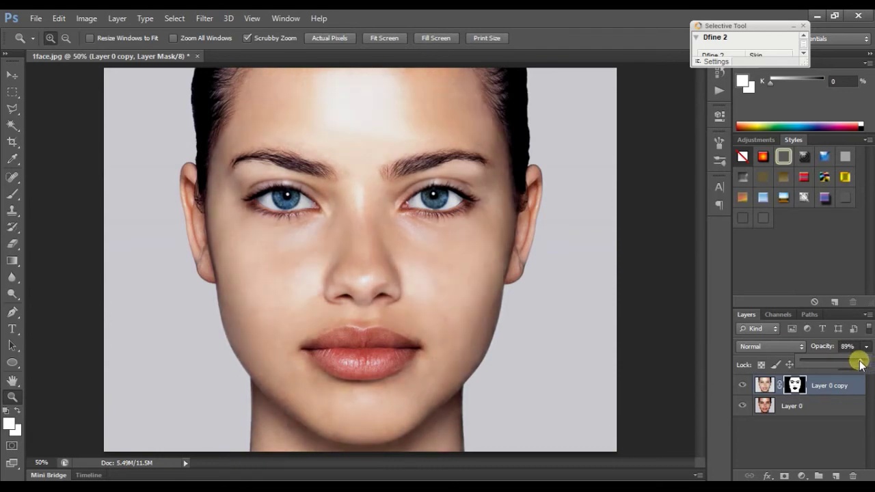
pyautogui.click(847, 347)
pyautogui.write('80')
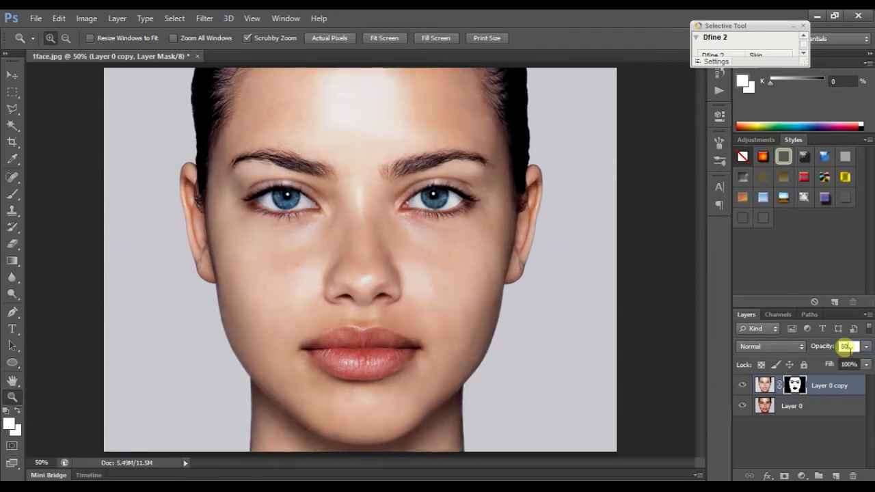
pyautogui.click(801, 443)
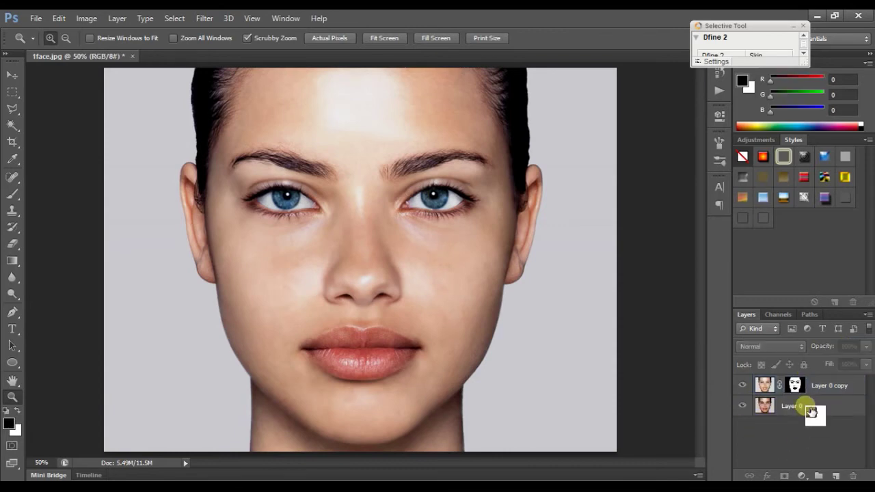
# - Add a new empty Layer 1 at the top of the layer stack
pyautogui.moveTo(794, 385)
pyautogui.mouseDown()
pyautogui.moveTo(363, 236)
pyautogui.moveTo(486, 258)
pyautogui.mouseUp()
pyautogui.moveTo(613, 324); pyautogui.dragTo(829, 467)
pyautogui.moveTo(820, 421)
pyautogui.mouseDown()
pyautogui.moveTo(834, 410)
pyautogui.moveTo(827, 465)
pyautogui.moveTo(835, 476)
pyautogui.mouseUp()
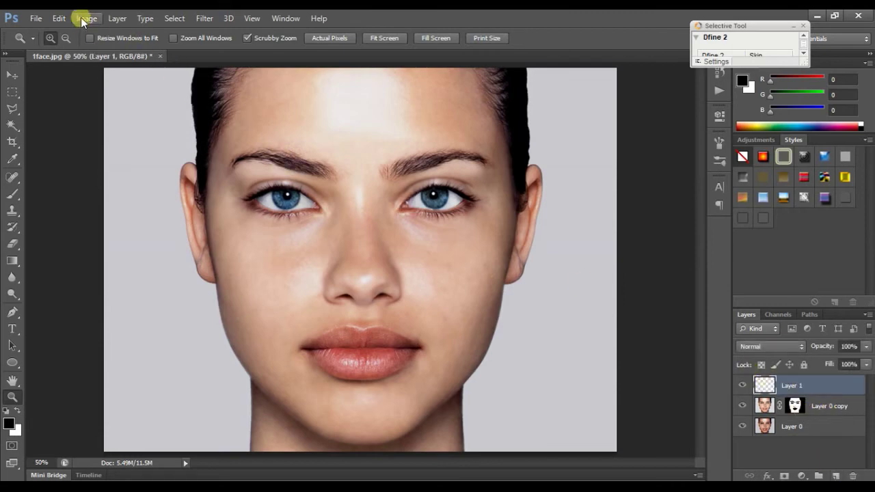
# - Fill Layer 1 with a merged copy of the retouched image using Apply Image
pyautogui.click(82, 20)
pyautogui.click(96, 197)
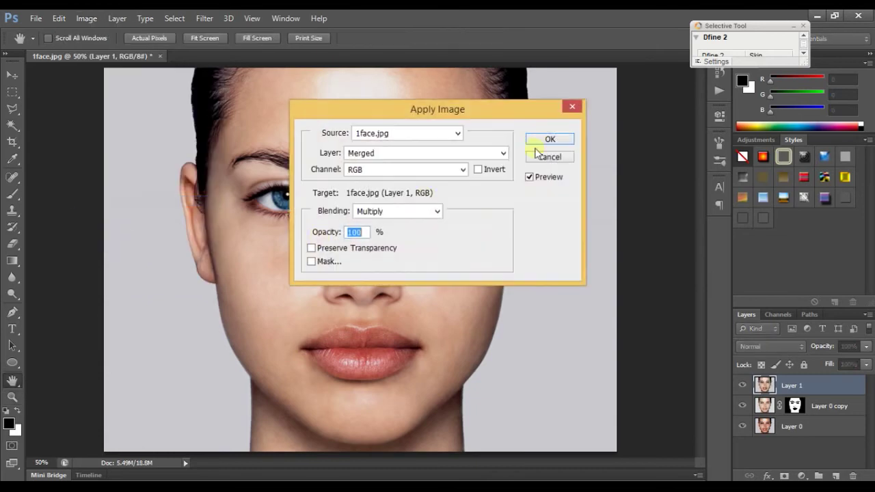
pyautogui.press('z')
pyautogui.click(546, 141)
# - Apply Levels to Layer 1 with black point 12 and midtones 1.33
pyautogui.click(87, 18)
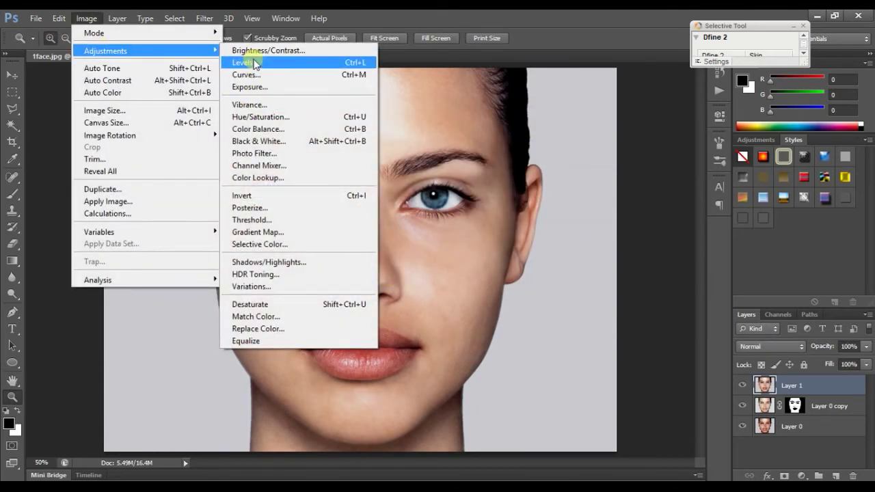
pyautogui.click(244, 62)
pyautogui.moveTo(661, 211); pyautogui.dragTo(645, 213)
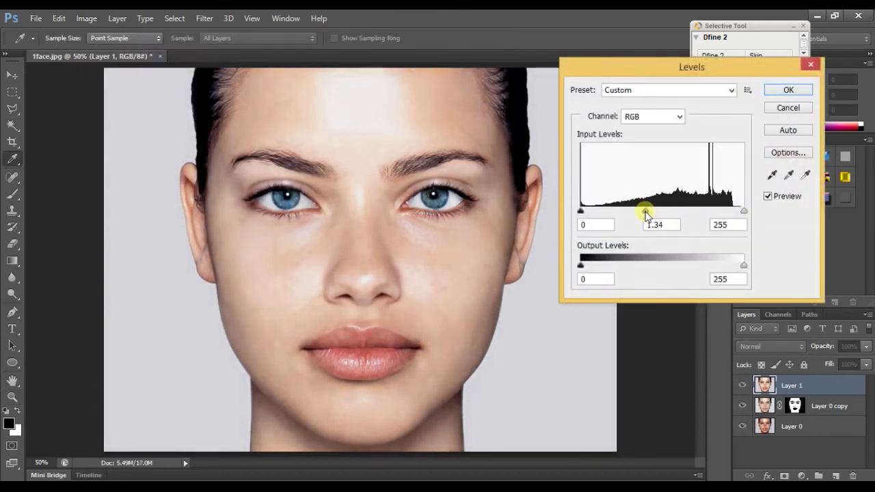
pyautogui.moveTo(644, 215); pyautogui.dragTo(646, 215)
pyautogui.moveTo(581, 211); pyautogui.dragTo(589, 213)
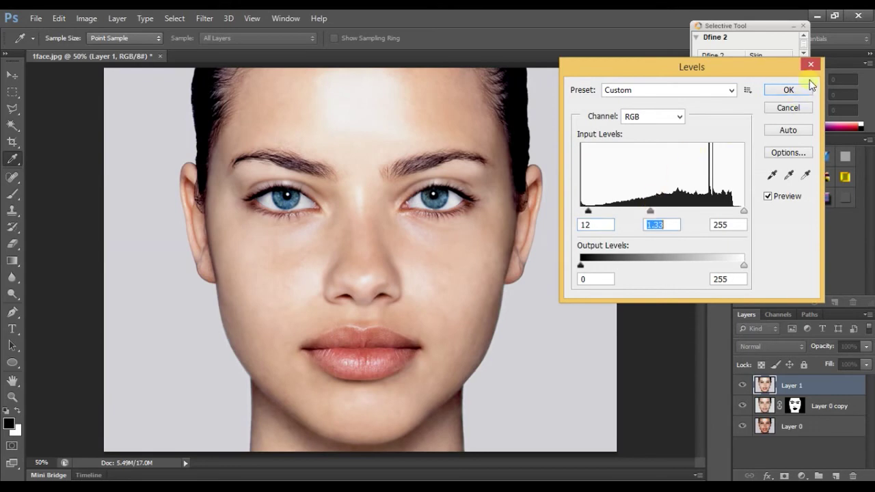
pyautogui.click(793, 90)
# - Apply Brightness/Contrast to Layer 1 with brightness -3 and contrast -11
pyautogui.press('z')
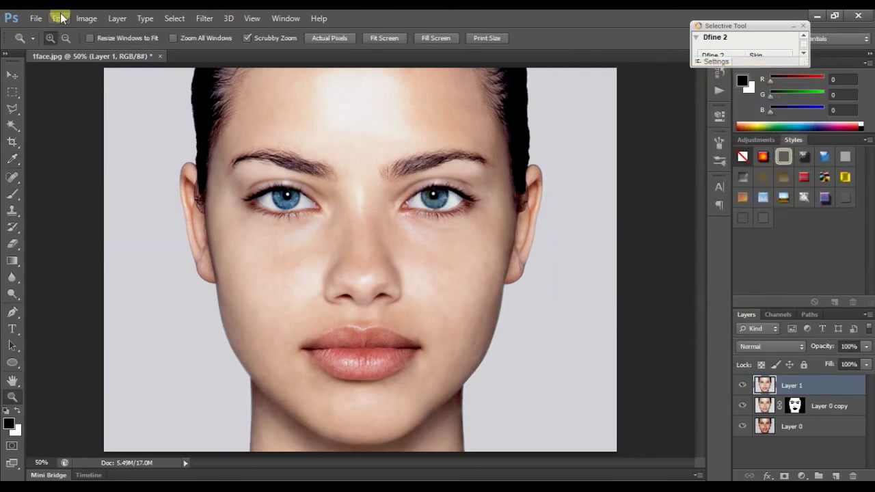
pyautogui.click(86, 19)
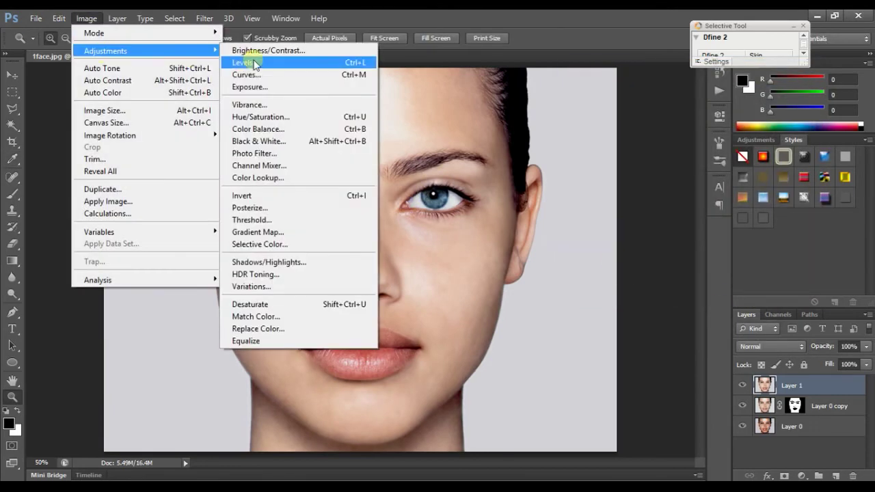
pyautogui.click(266, 51)
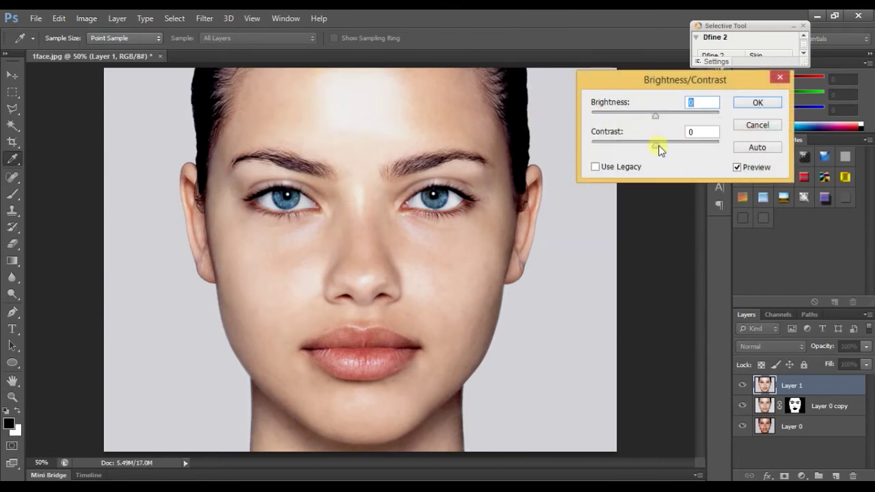
pyautogui.moveTo(634, 147)
pyautogui.mouseDown()
pyautogui.moveTo(680, 148)
pyautogui.moveTo(650, 153)
pyautogui.mouseUp()
pyautogui.moveTo(651, 117)
pyautogui.mouseDown()
pyautogui.moveTo(653, 145)
pyautogui.moveTo(643, 153)
pyautogui.mouseUp()
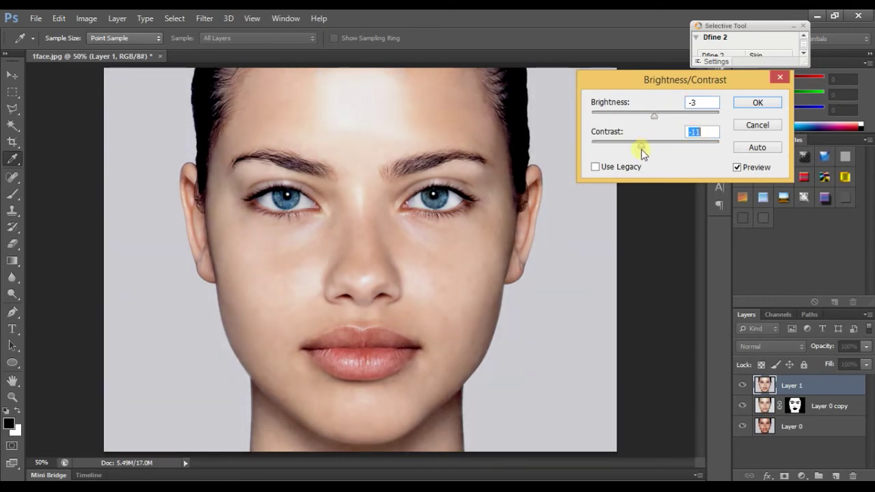
pyautogui.click(755, 103)
pyautogui.press('z')
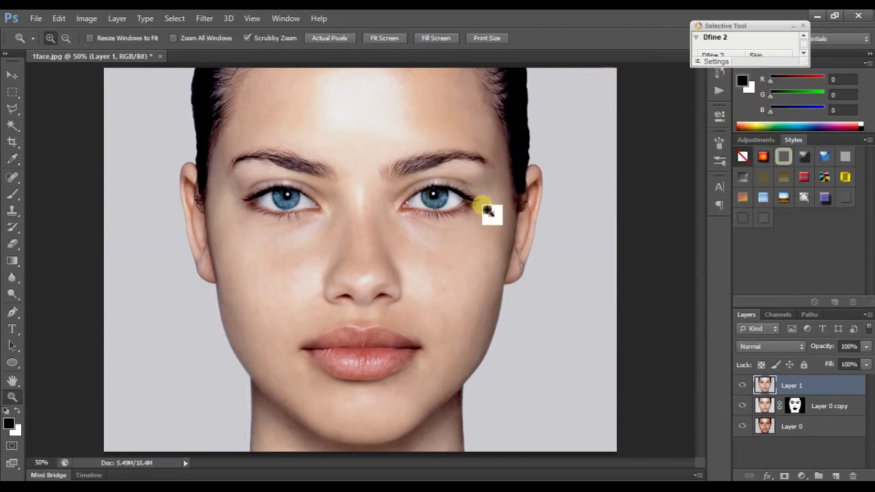
# - Zoom in to 200% on the cheek to inspect skin detail
pyautogui.click(433, 260)
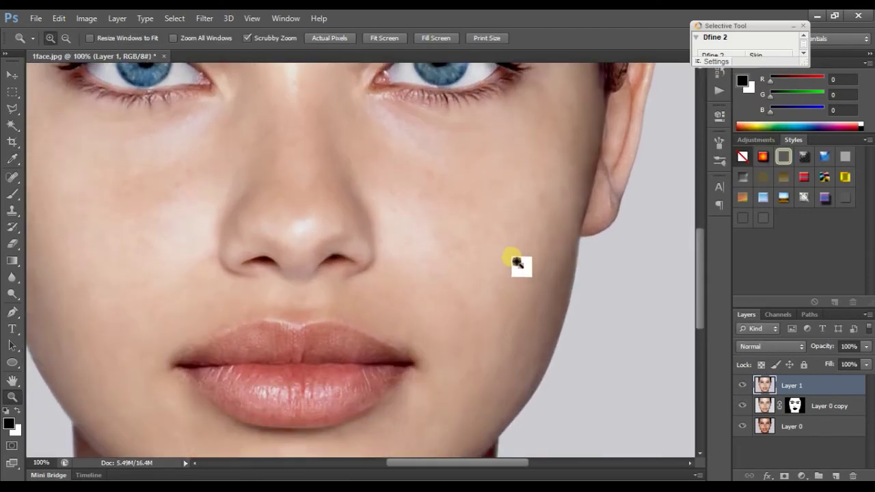
pyautogui.click(512, 262)
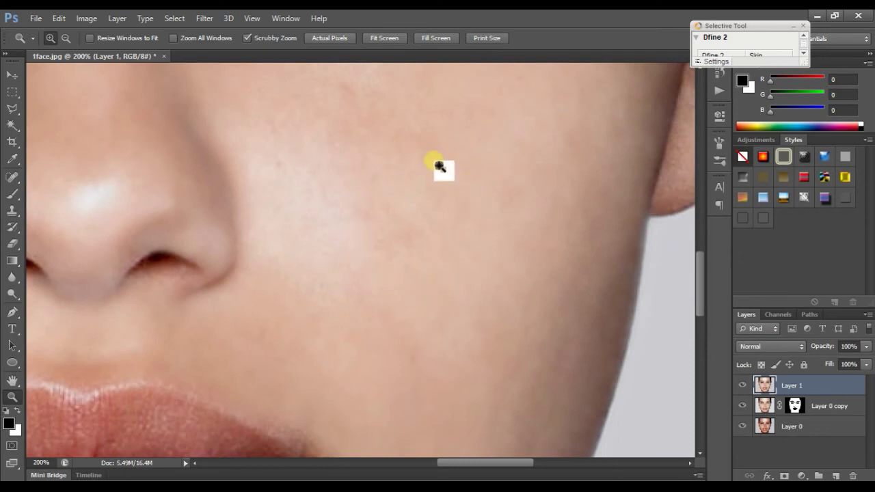
pyautogui.scroll(2, 444, 229)
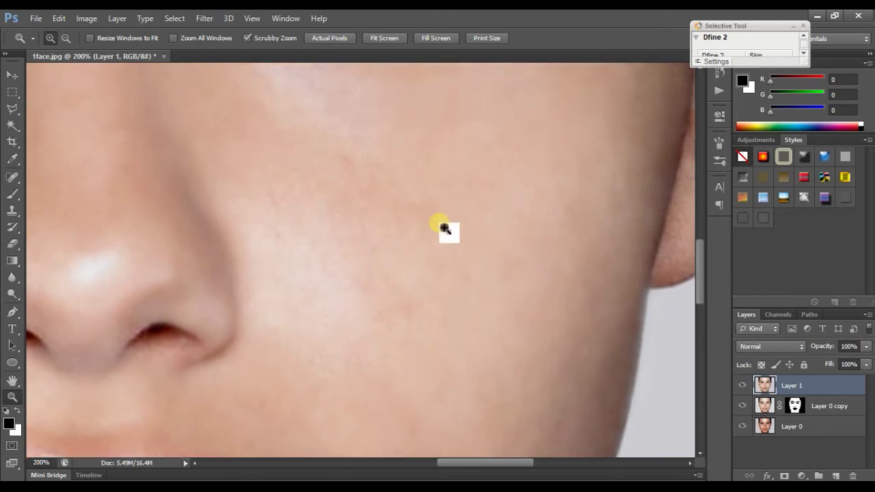
pyautogui.scroll(3, 438, 230)
pyautogui.scroll(-2, 433, 229)
pyautogui.scroll(-1, 430, 228)
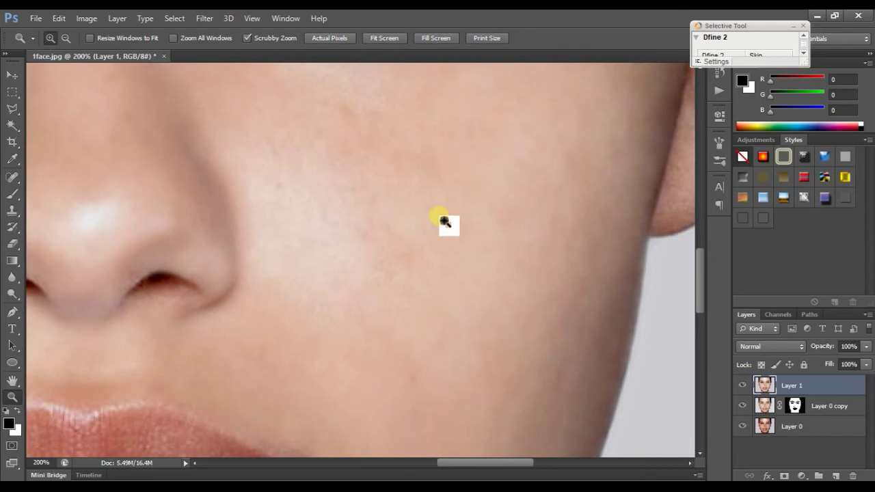
# - Apply Smart Sharpen to Layer 1 at Amount 180% and Radius 0.7 px
pyautogui.click(204, 18)
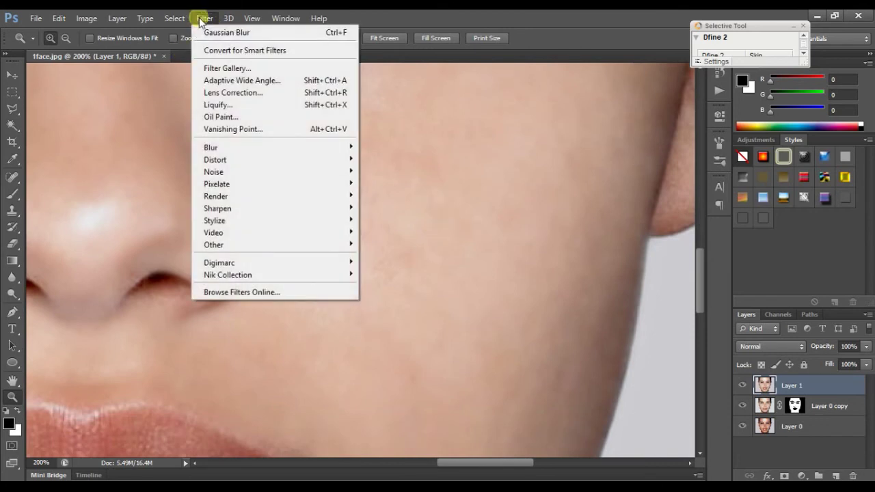
pyautogui.moveTo(277, 207)
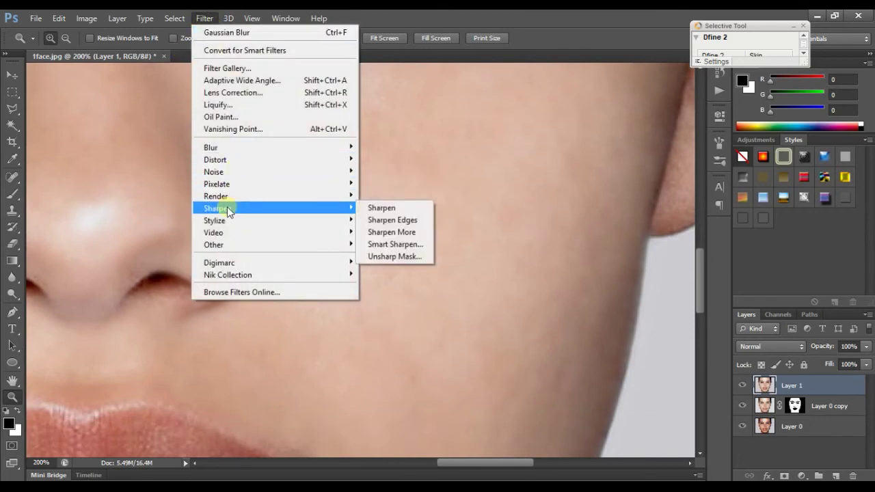
pyautogui.click(390, 245)
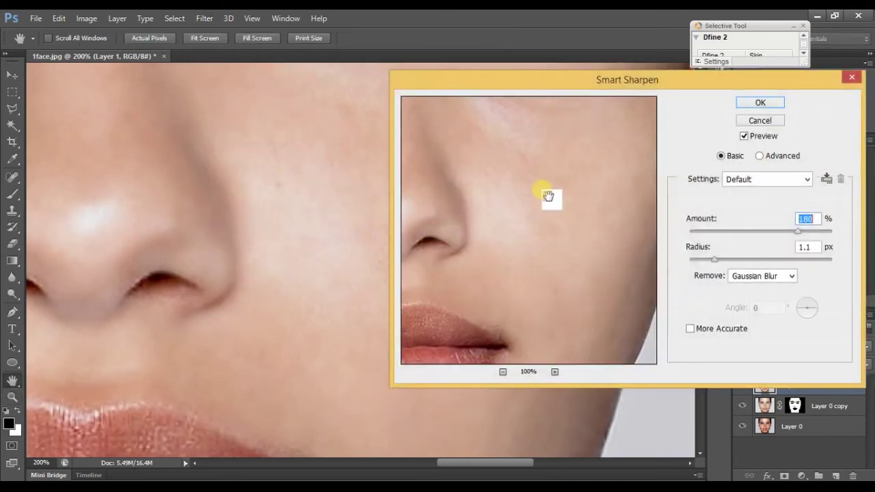
pyautogui.moveTo(546, 87); pyautogui.dragTo(629, 86)
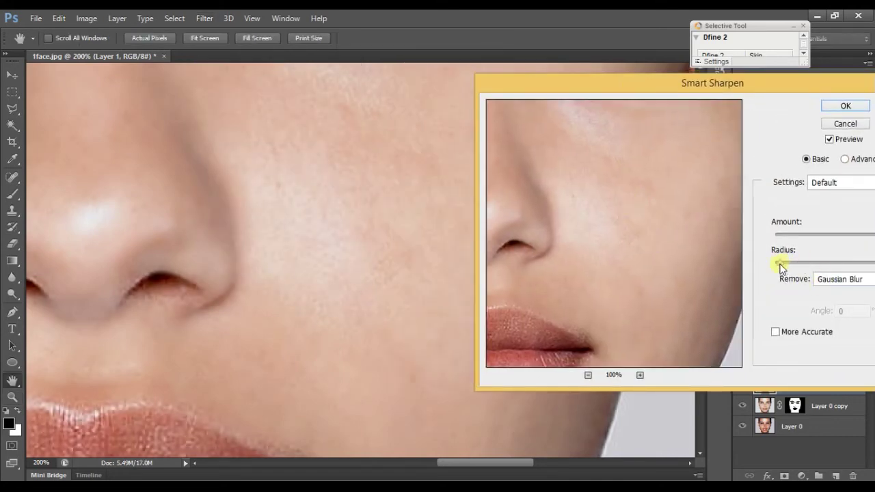
pyautogui.moveTo(657, 232)
pyautogui.mouseDown()
pyautogui.moveTo(650, 268)
pyautogui.moveTo(666, 205)
pyautogui.moveTo(703, 180)
pyautogui.moveTo(663, 190)
pyautogui.mouseUp()
pyautogui.moveTo(697, 223); pyautogui.dragTo(624, 250)
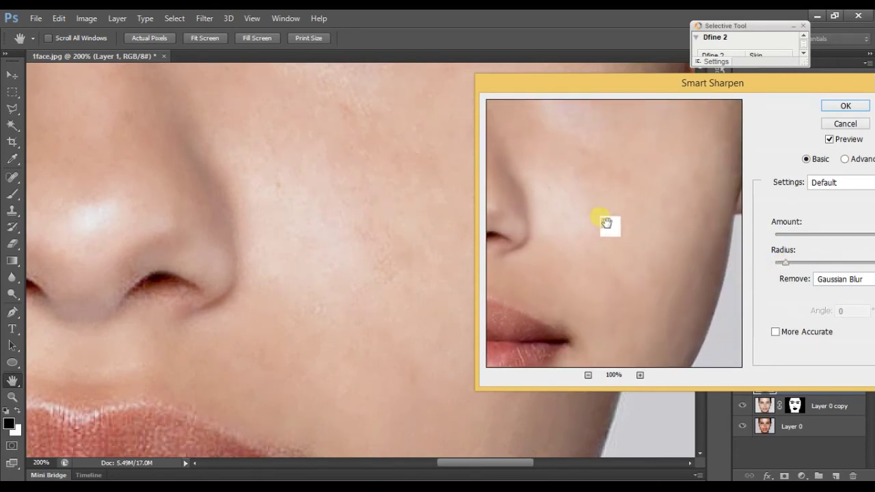
pyautogui.moveTo(785, 264); pyautogui.dragTo(836, 261)
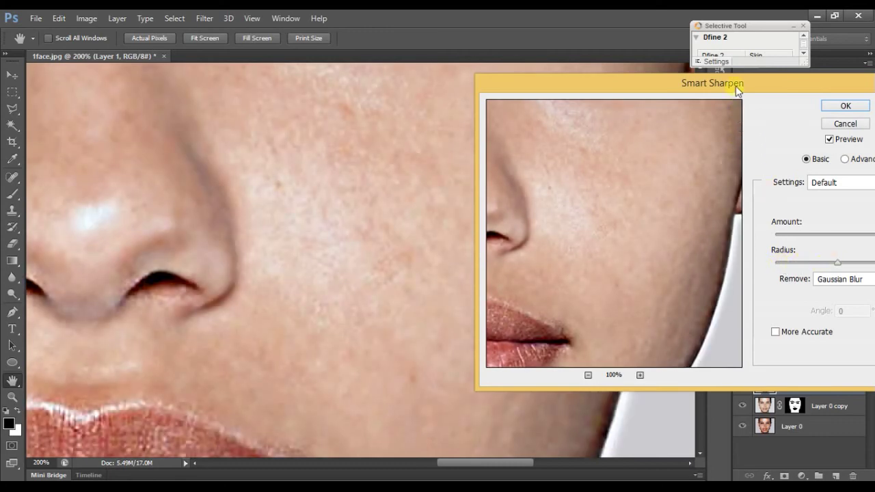
pyautogui.moveTo(737, 86); pyautogui.dragTo(642, 91)
pyautogui.click(747, 267)
pyautogui.moveTo(747, 266); pyautogui.dragTo(699, 265)
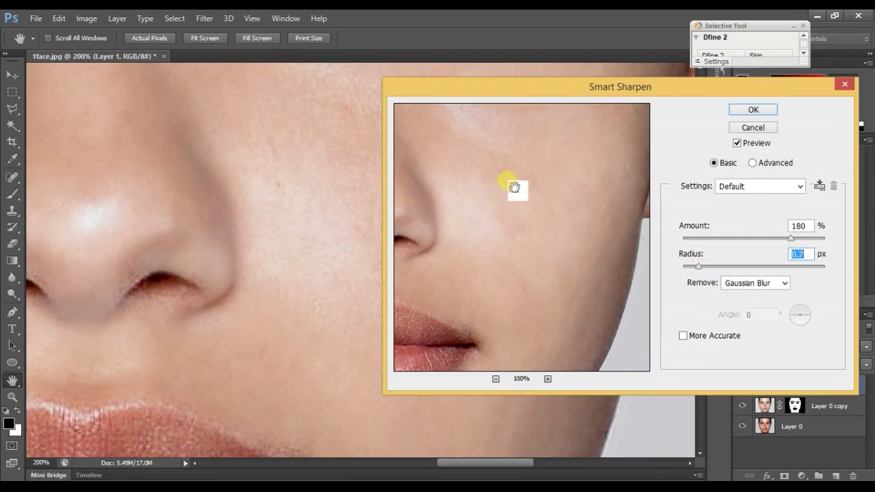
pyautogui.moveTo(517, 171); pyautogui.dragTo(539, 191)
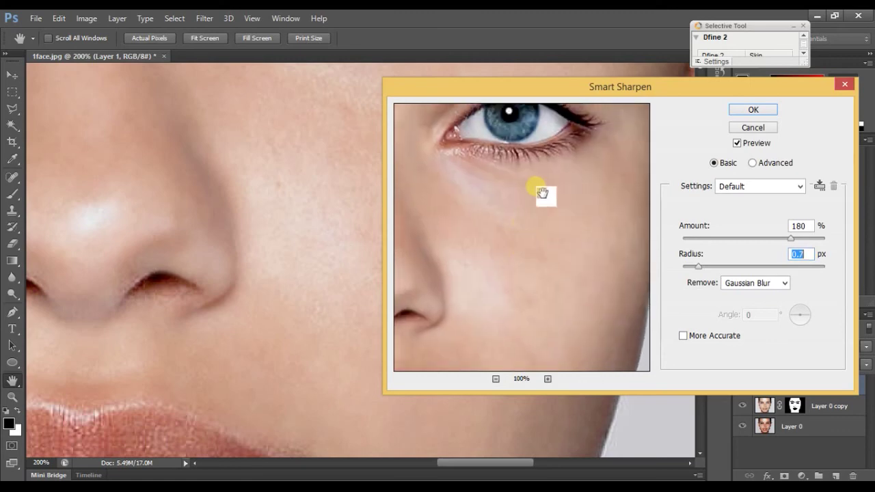
pyautogui.click(753, 109)
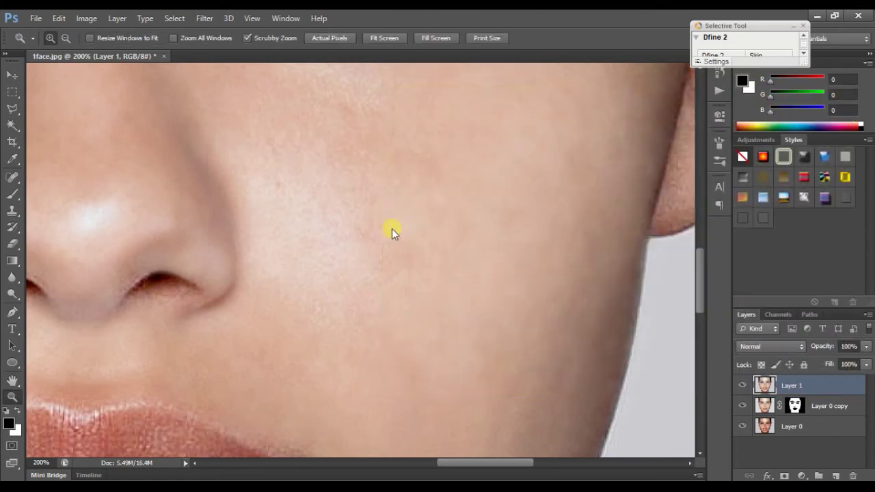
pyautogui.click(418, 238)
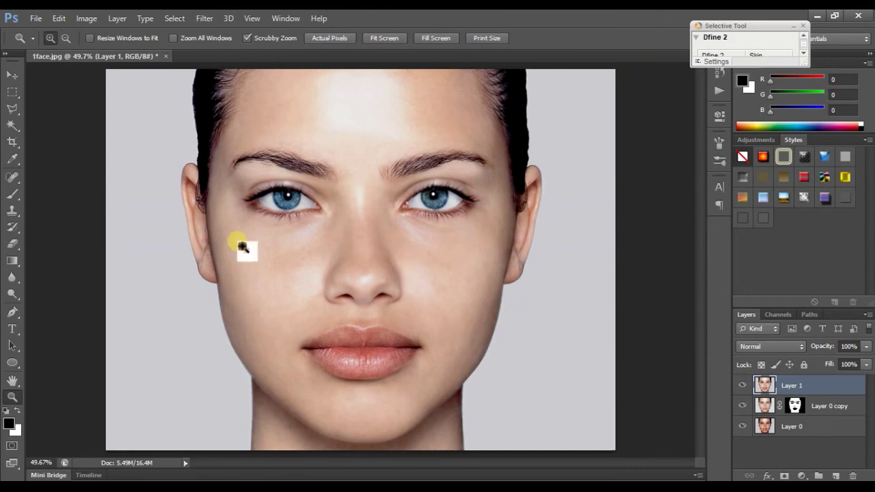
# - Apply a midtones Color Balance of -25 Cyan–Red and +13 Yellow–Blue to Layer 1
pyautogui.click(87, 17)
pyautogui.moveTo(106, 50)
pyautogui.click(260, 131)
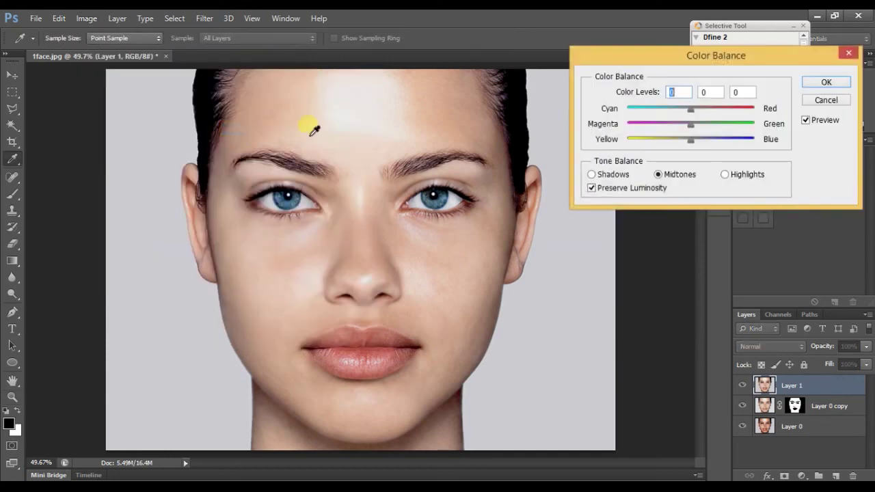
pyautogui.moveTo(674, 114)
pyautogui.mouseDown()
pyautogui.moveTo(722, 111)
pyautogui.moveTo(675, 111)
pyautogui.mouseUp()
pyautogui.moveTo(690, 140)
pyautogui.mouseDown()
pyautogui.moveTo(669, 141)
pyautogui.moveTo(698, 141)
pyautogui.mouseUp()
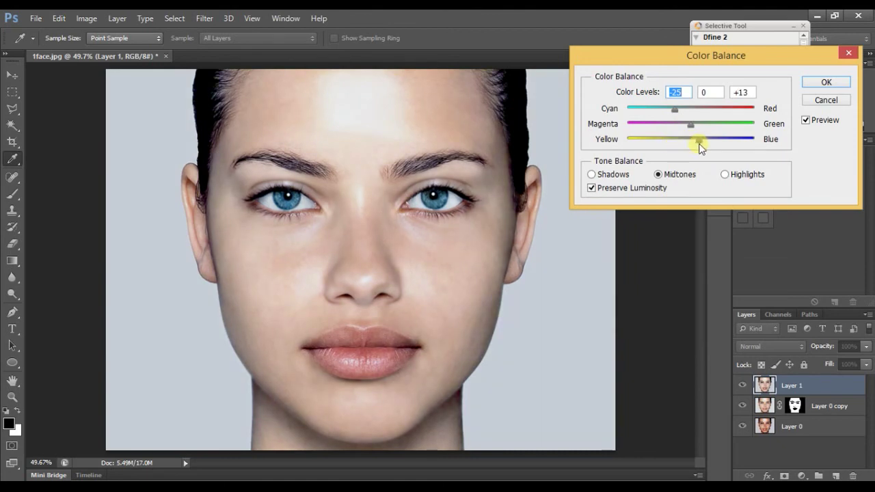
pyautogui.click(814, 83)
pyautogui.press('z')
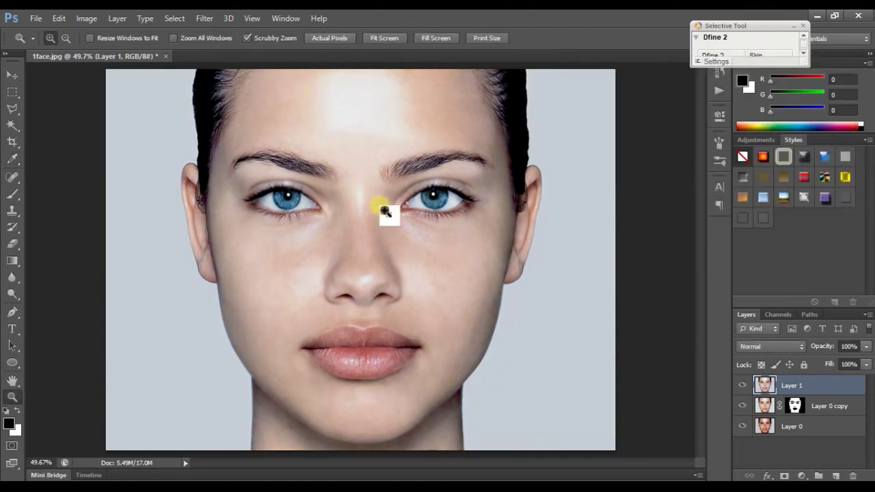